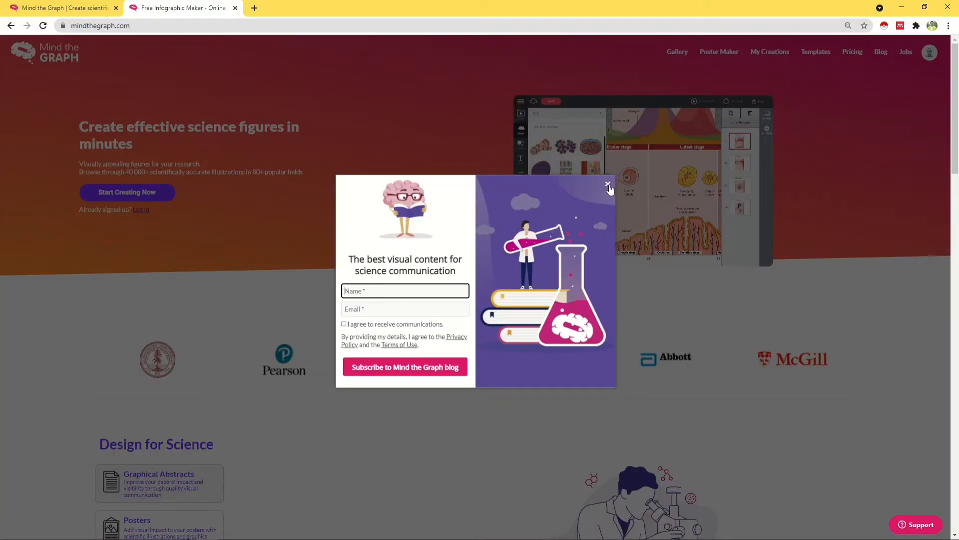
Step: Dismiss the subscribe pop-up, leave the paper URL empty, and start a manual research poster
click(607, 183)
click(719, 52)
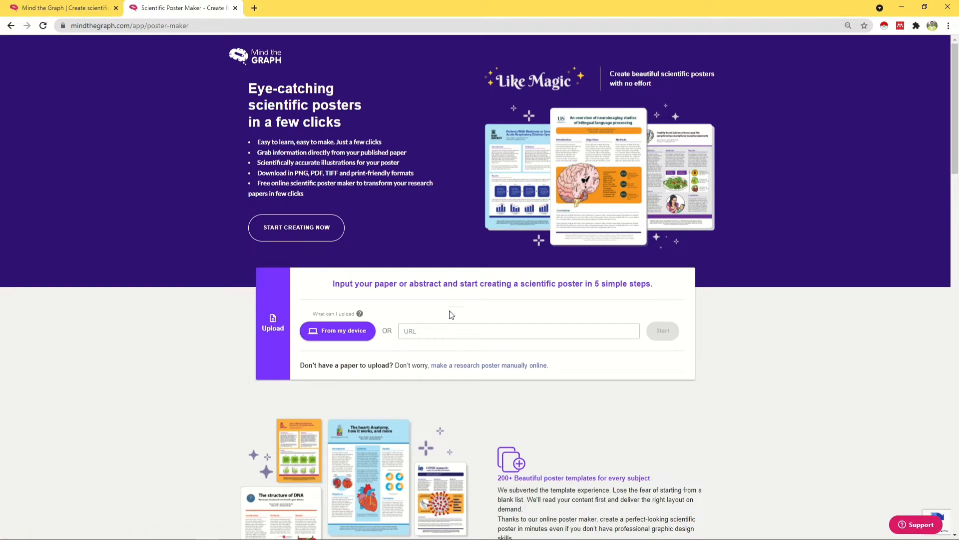
click(447, 330)
text(minutes)
drag(465, 331, 403, 332)
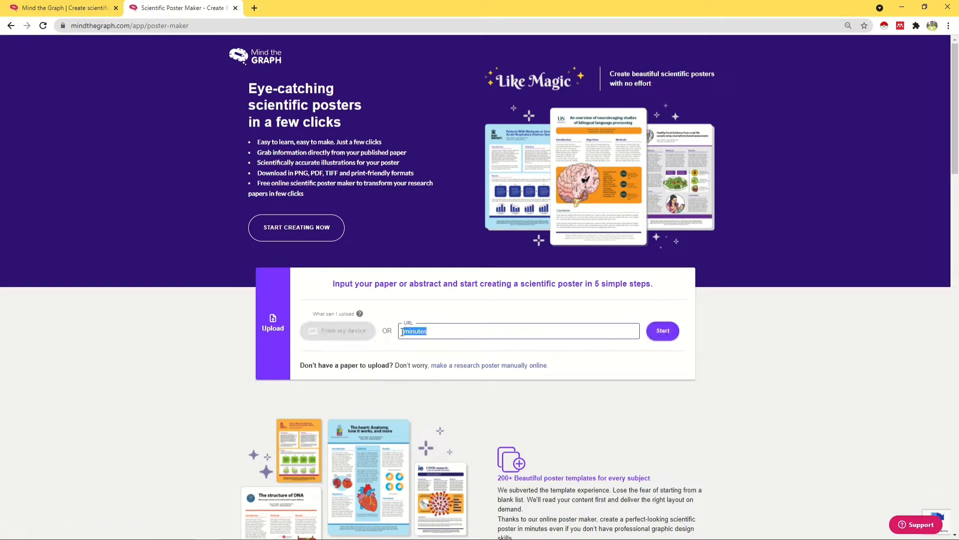
key(BackSpace)
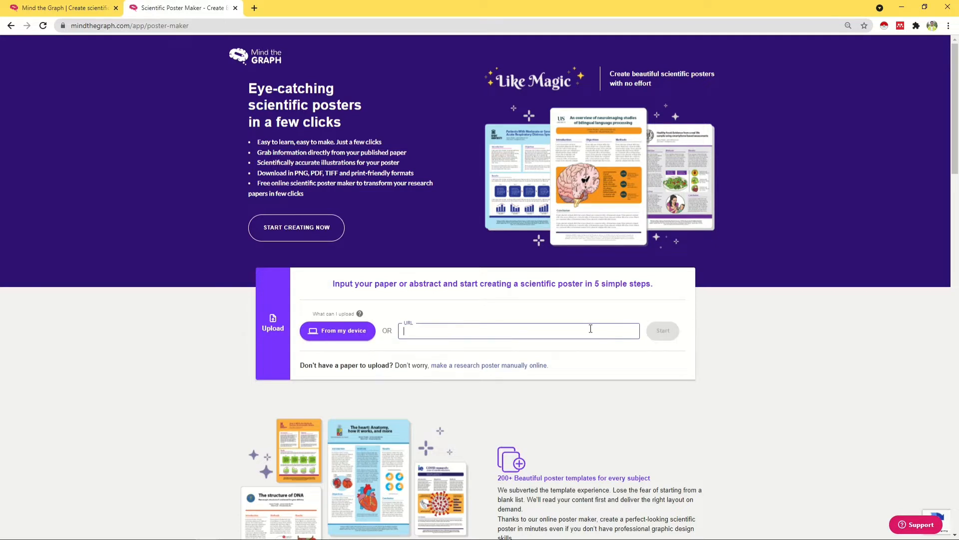
click(531, 369)
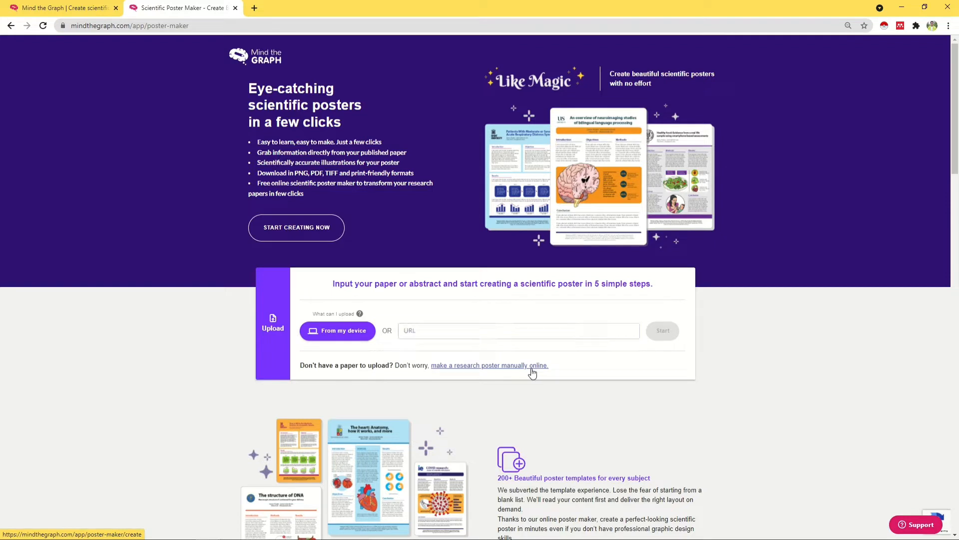
Step: Bring up the finished poster PDF for reference and move it aside to reveal the form
click(518, 201)
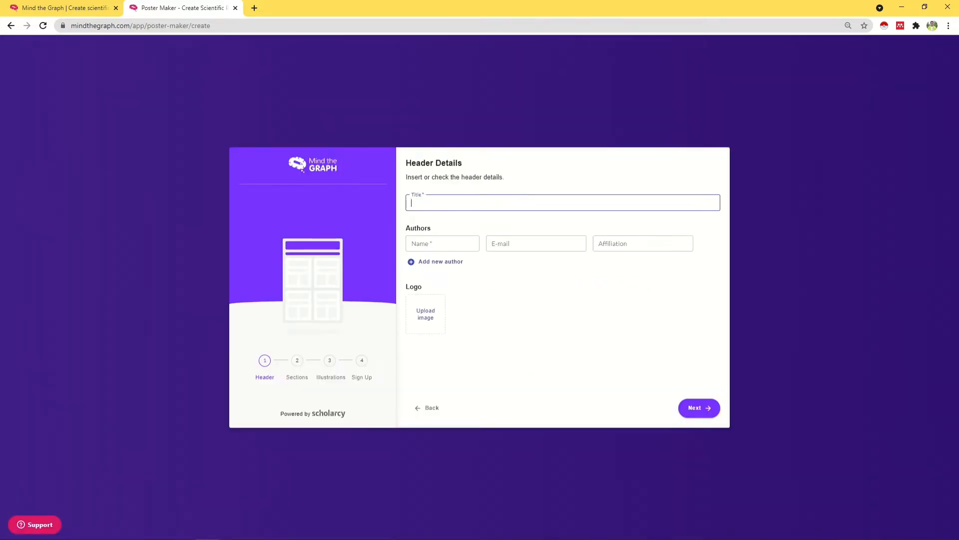
mouse_move(405, 537)
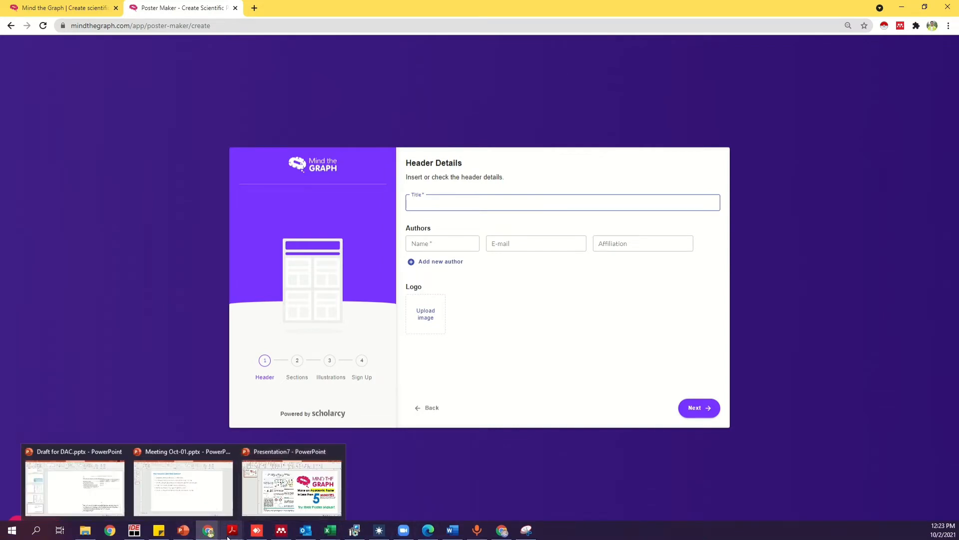
mouse_move(231, 536)
click(332, 502)
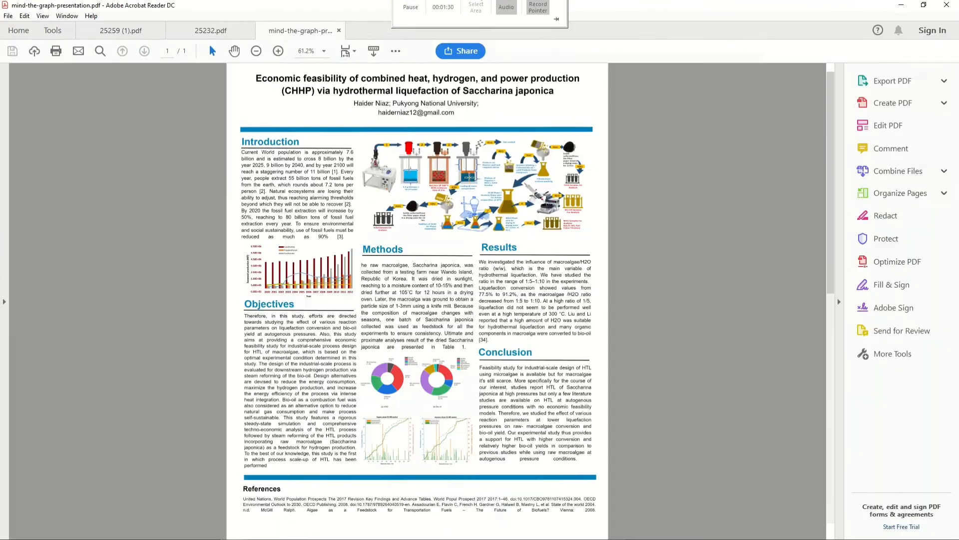
drag(707, 8, 958, 11)
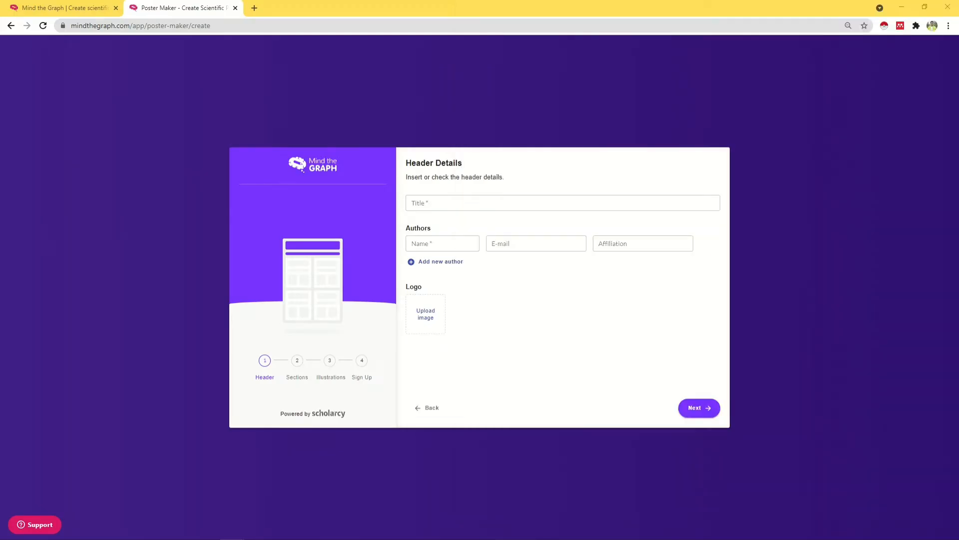
Step: Copy the paper's full title from the source document into the poster Title field
click(488, 206)
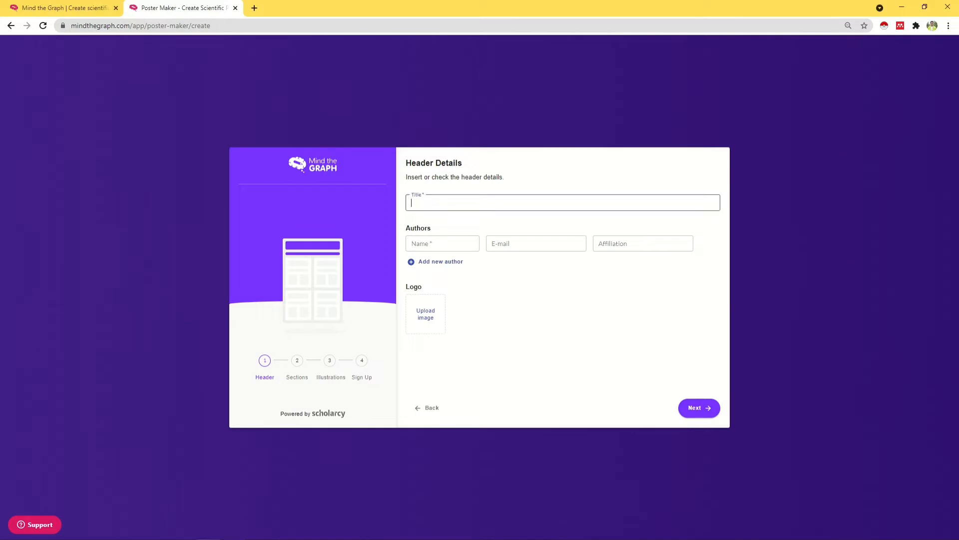
key(alt+Tab)
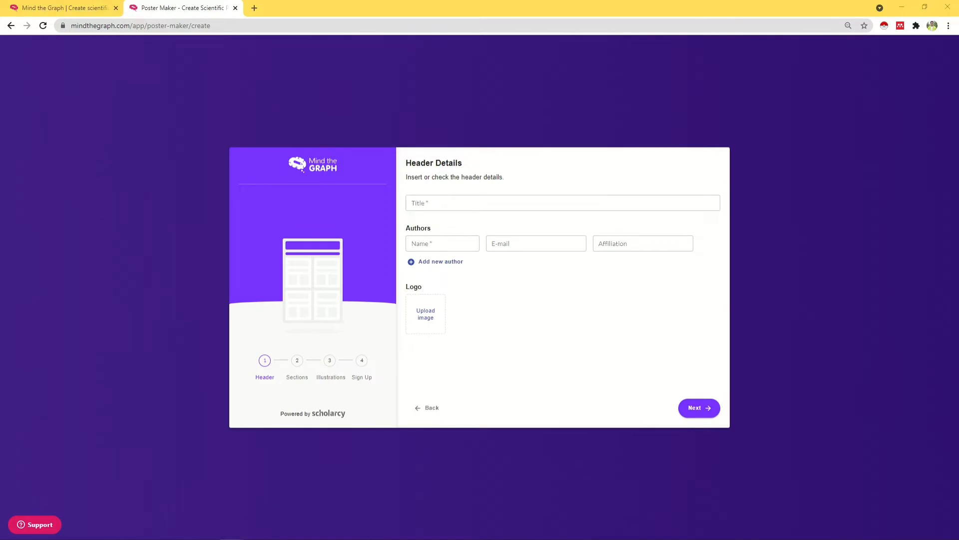
key(alt+Tab)
key(alt+Tab)
key(ctrl+c)
key(alt+Tab)
key(ctrl+v)
Step: Enter the author's name, e-mail and university affiliation, then confirm the header details
key(Tab)
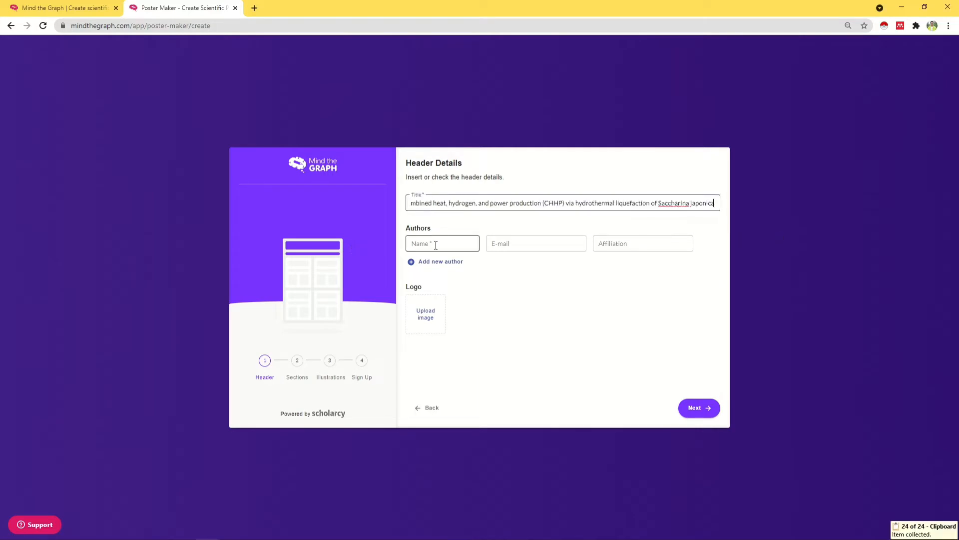
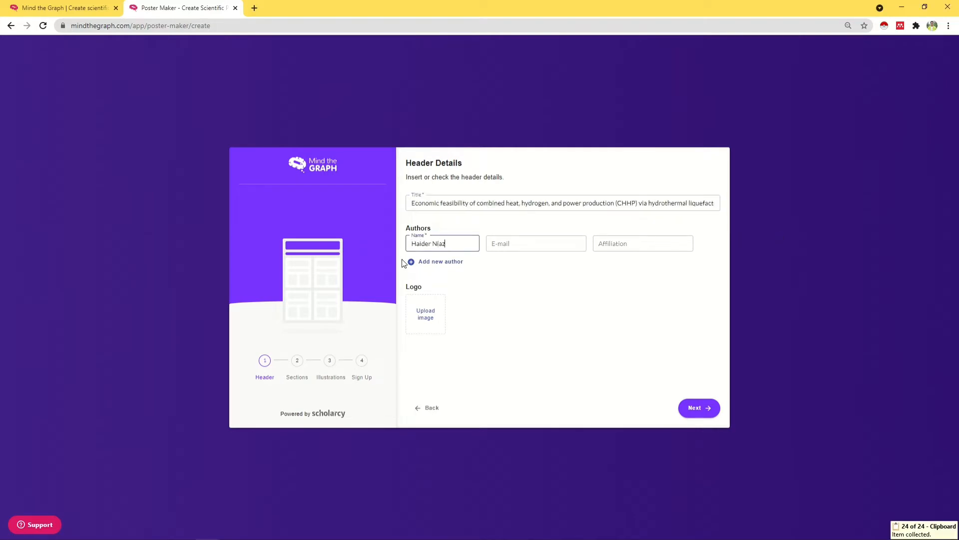
key(Tab)
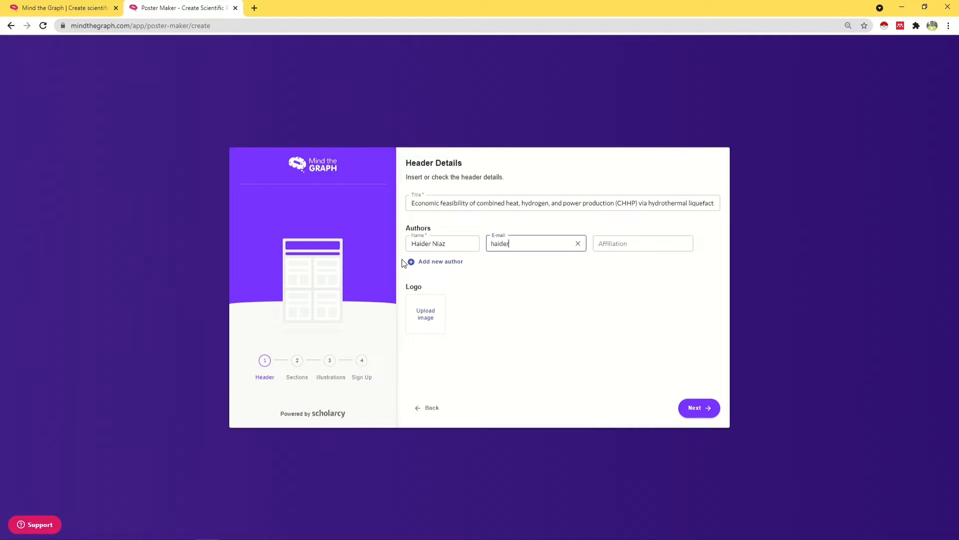
key(Tab)
text(Pukyong Nation)
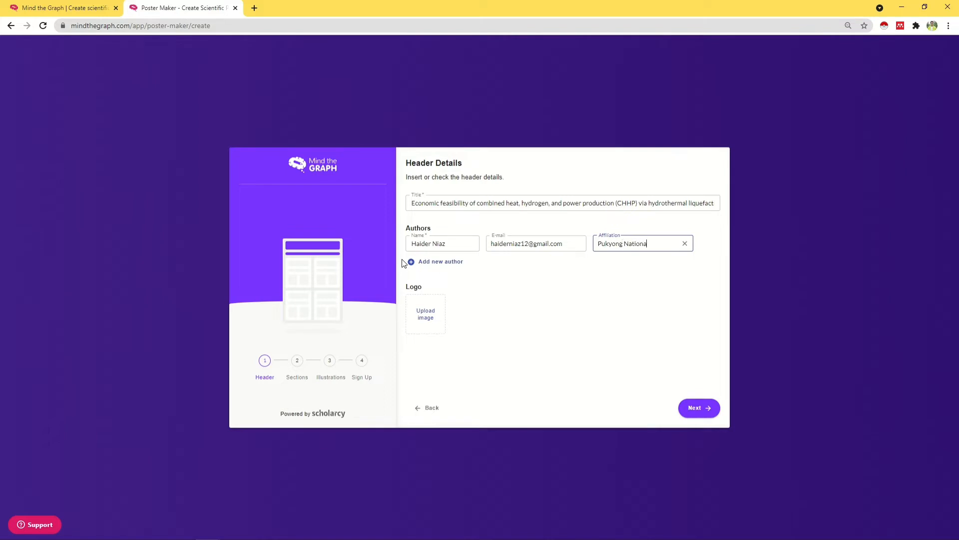
text(al University)
click(704, 411)
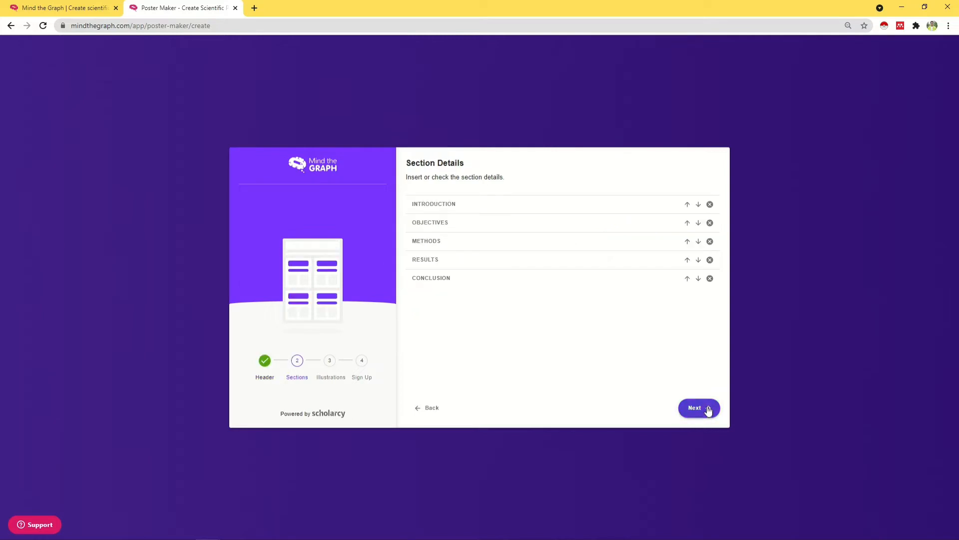
Step: Paste the abstract paragraph into the Introduction section's description
click(546, 206)
click(497, 261)
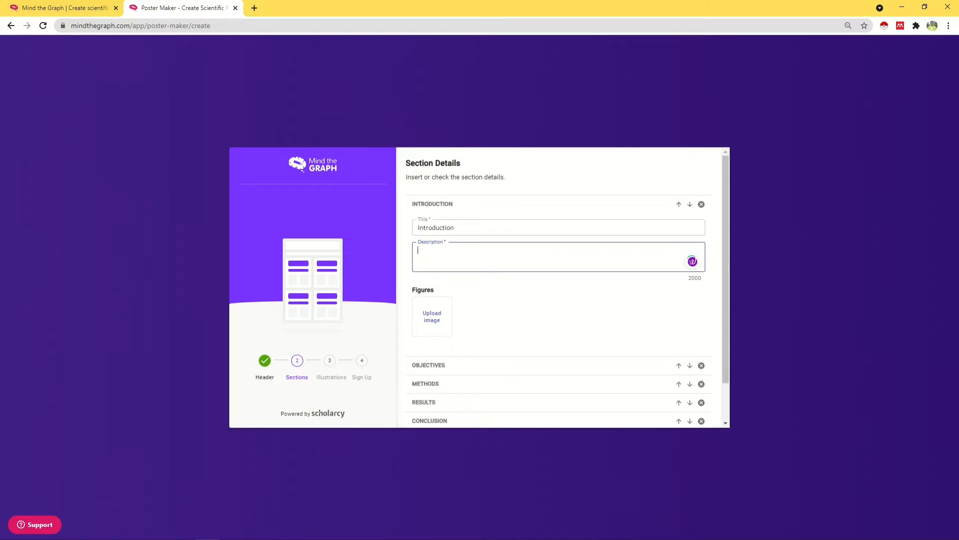
key(alt+Tab)
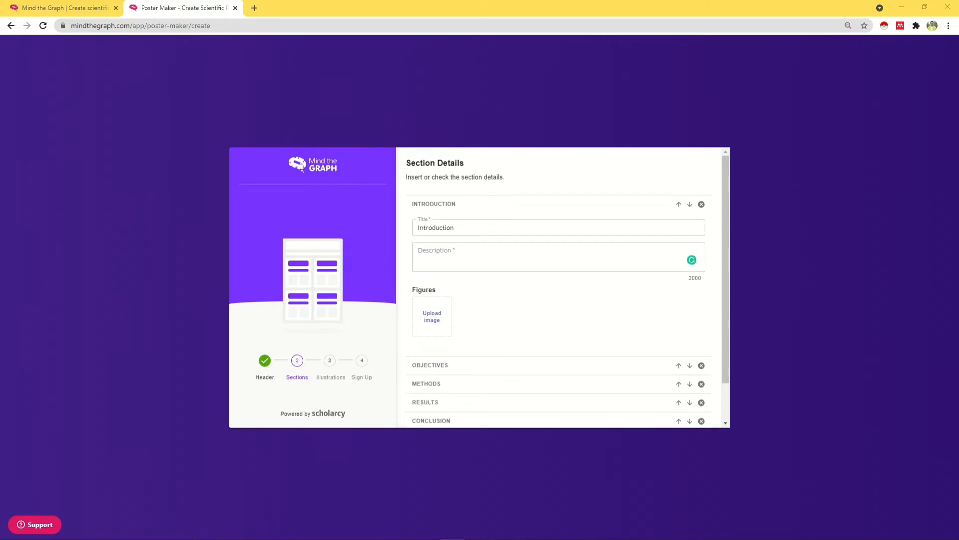
click(530, 261)
key(ctrl+v)
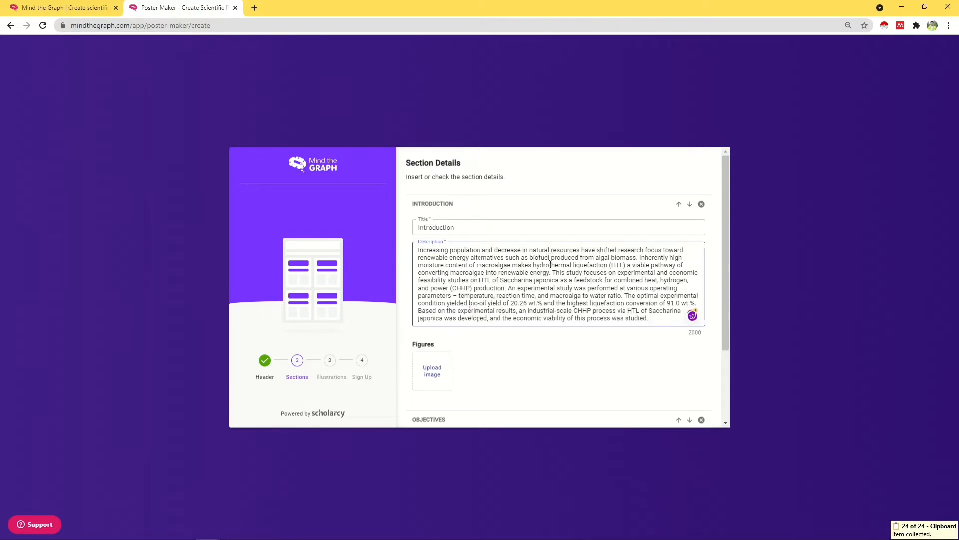
Step: Add Figure 1.png to Introduction, captioned 'Data on the availability of the feedstock'
click(431, 371)
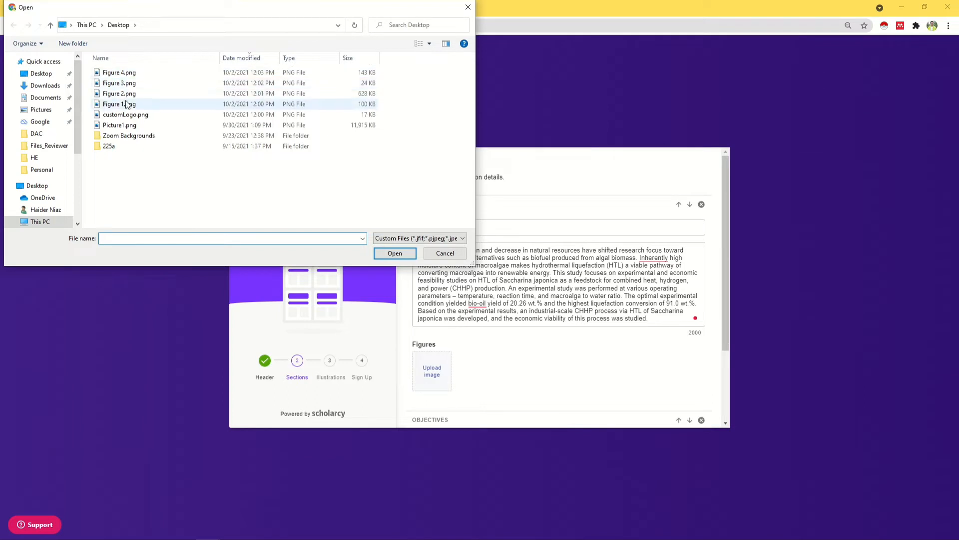
click(123, 125)
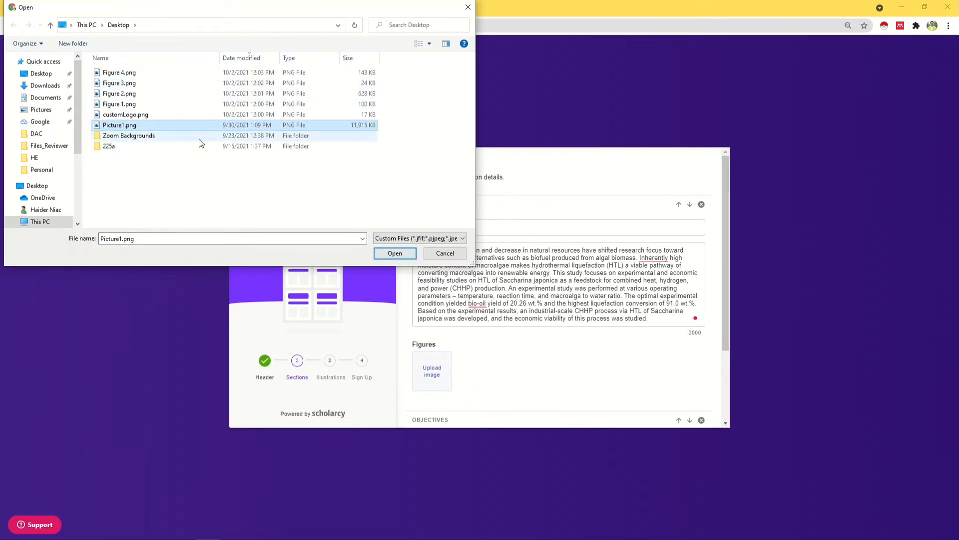
click(120, 104)
click(394, 254)
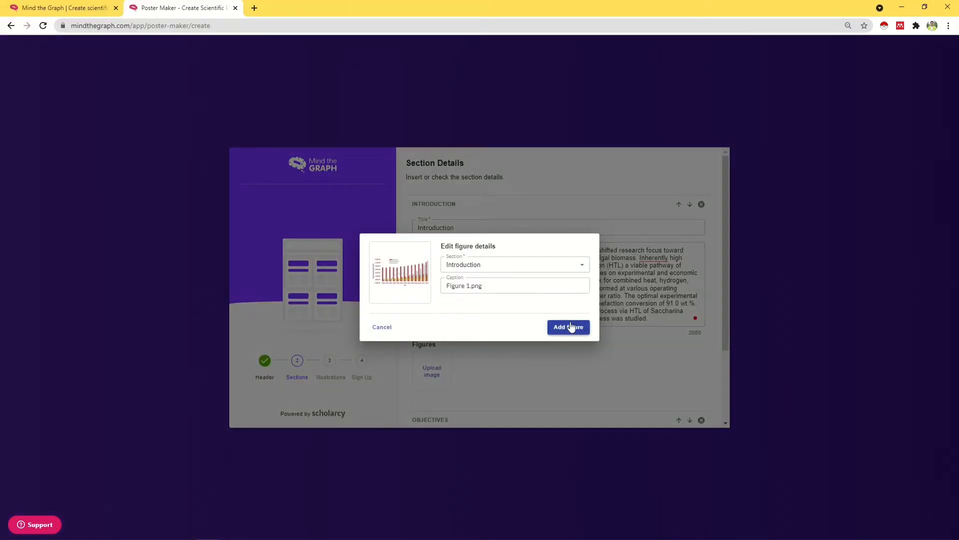
drag(488, 286, 363, 292)
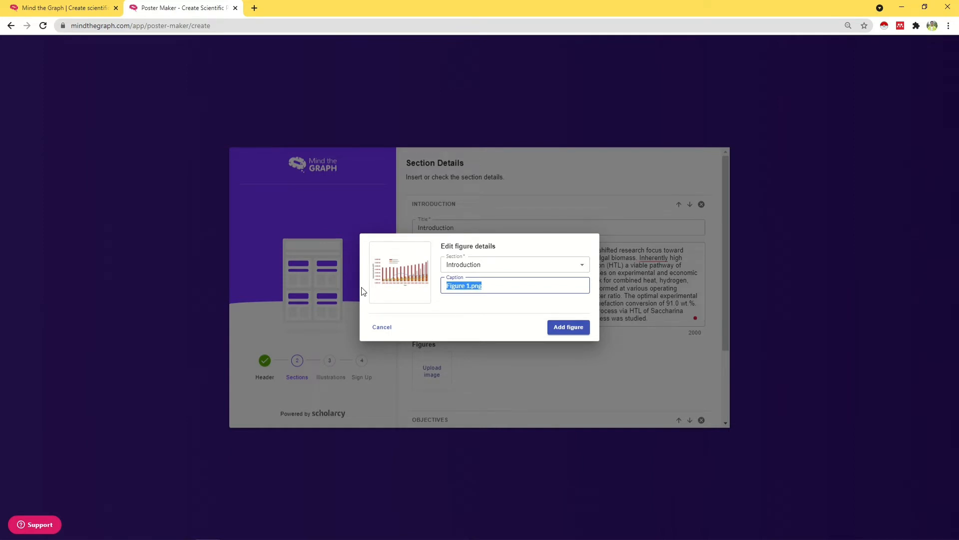
text(Data on the availability of th)
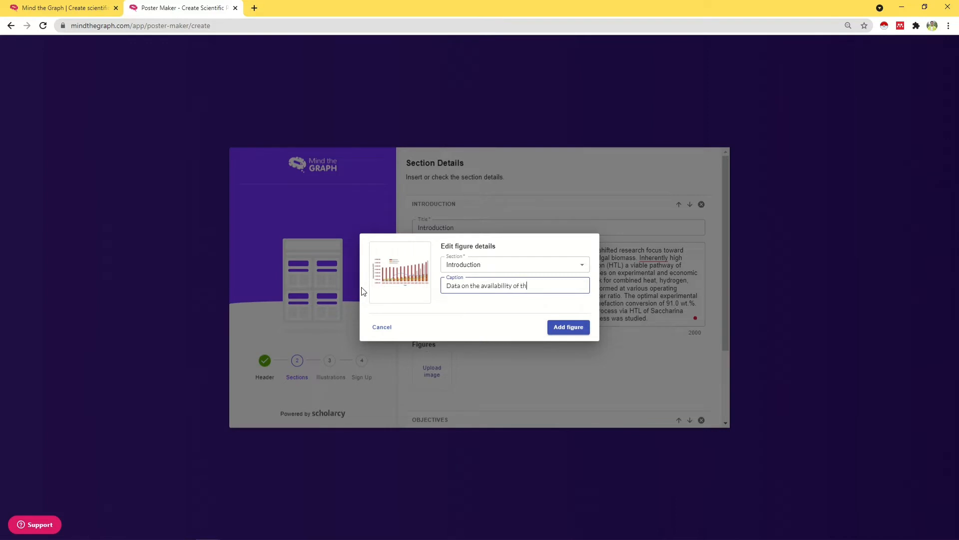
text(e feedstock.)
click(562, 328)
scroll(629, 377, down, 3)
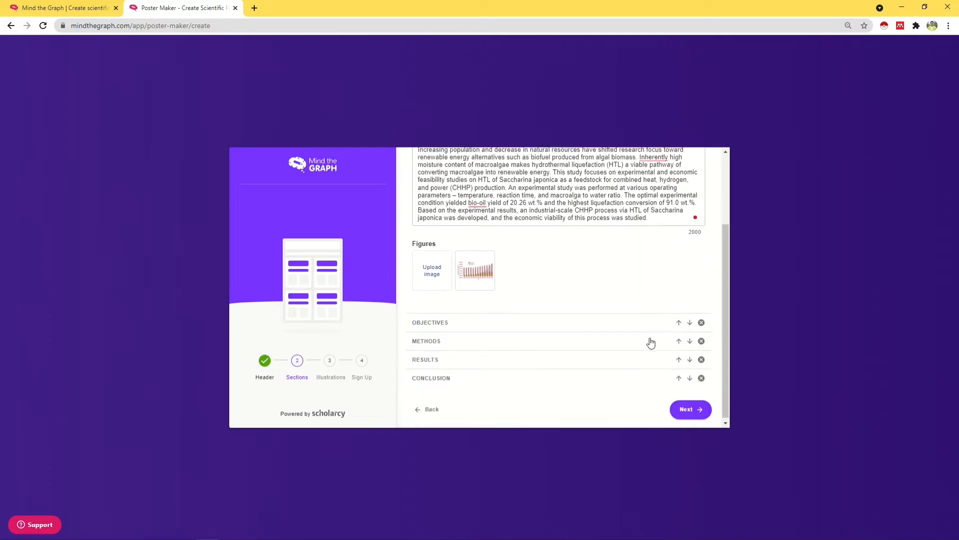
click(517, 324)
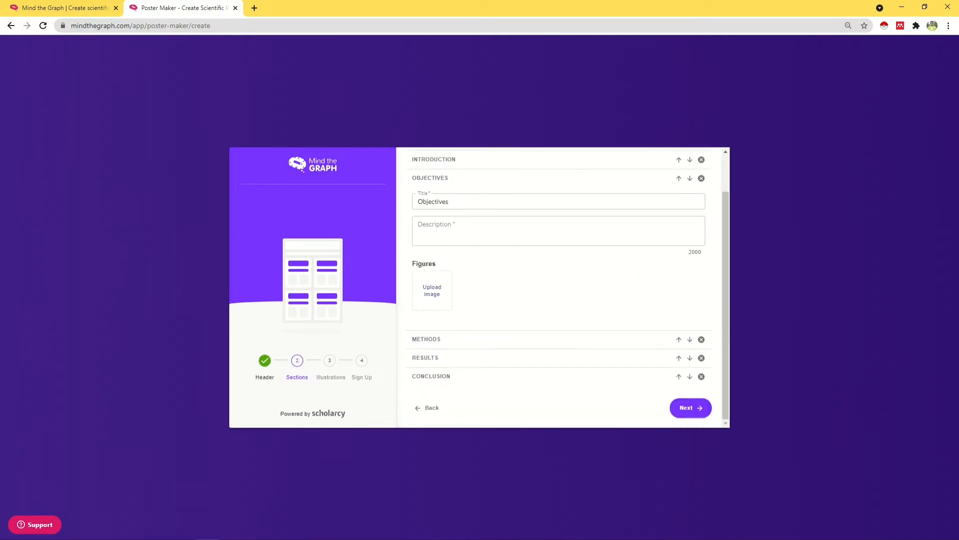
Step: Paste the two objectives paragraphs into the Objectives description
key(alt+Tab)
click(466, 226)
key(ctrl+v)
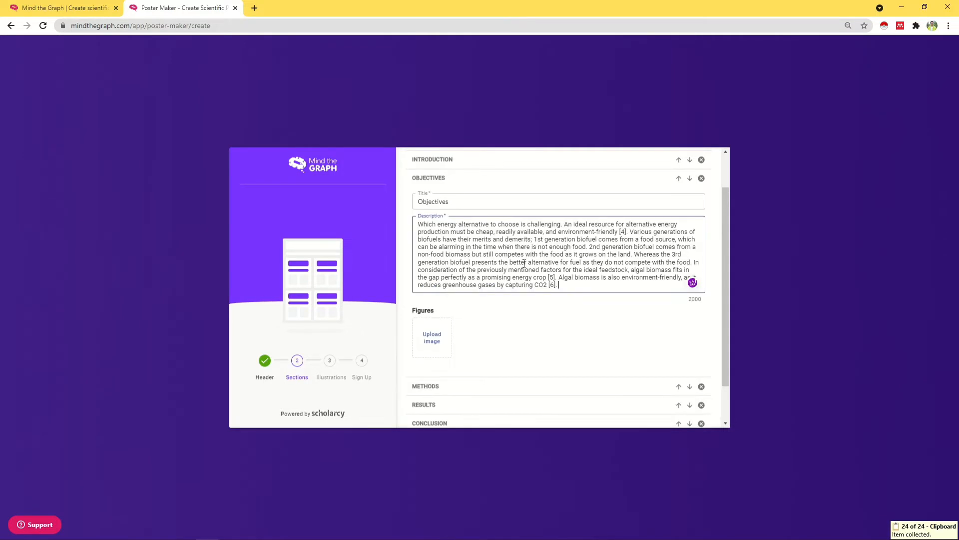
key(alt+Tab)
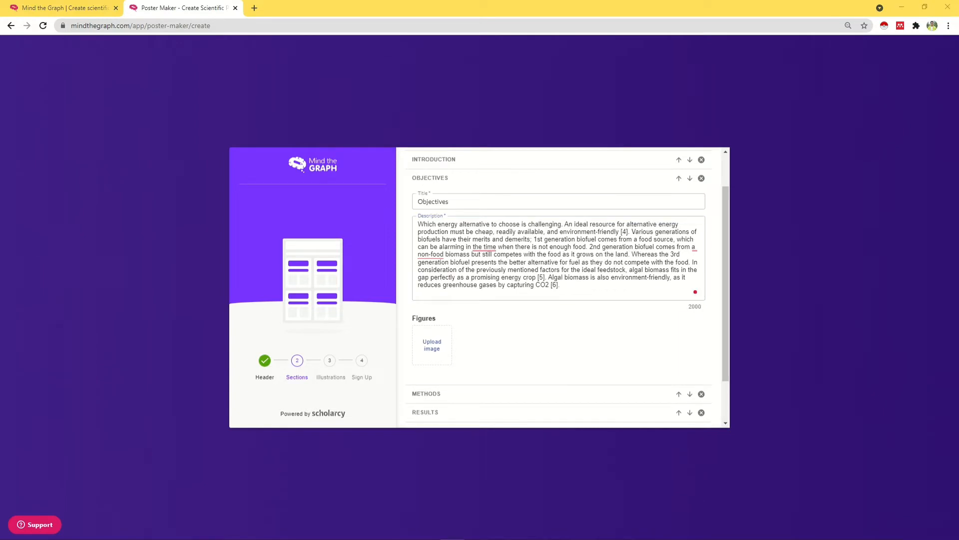
key(alt+Tab)
click(575, 294)
key(ctrl+v)
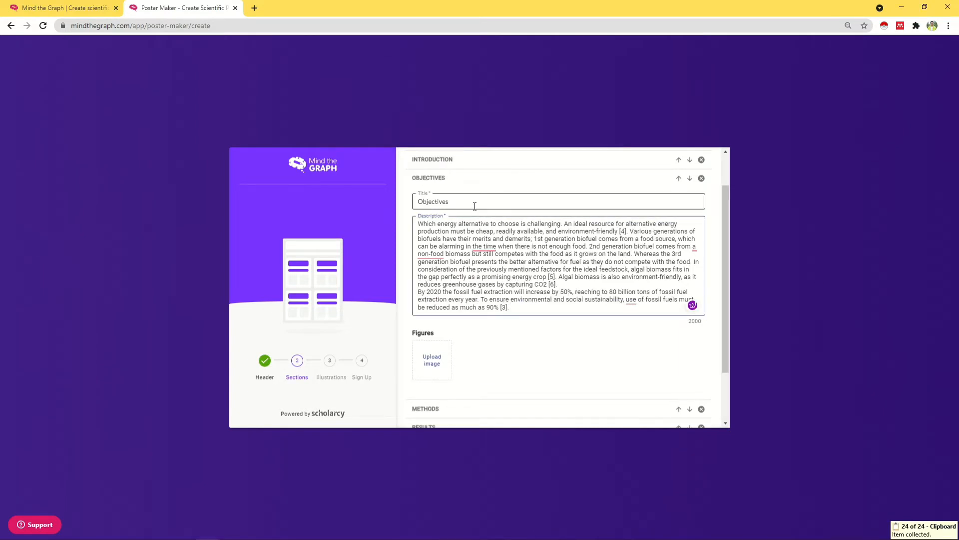
drag(475, 205, 306, 215)
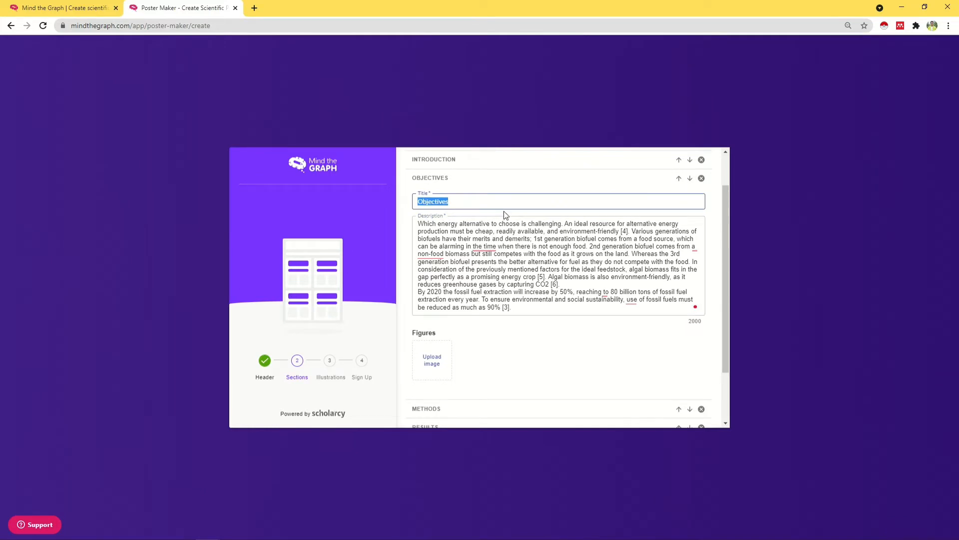
key(Right)
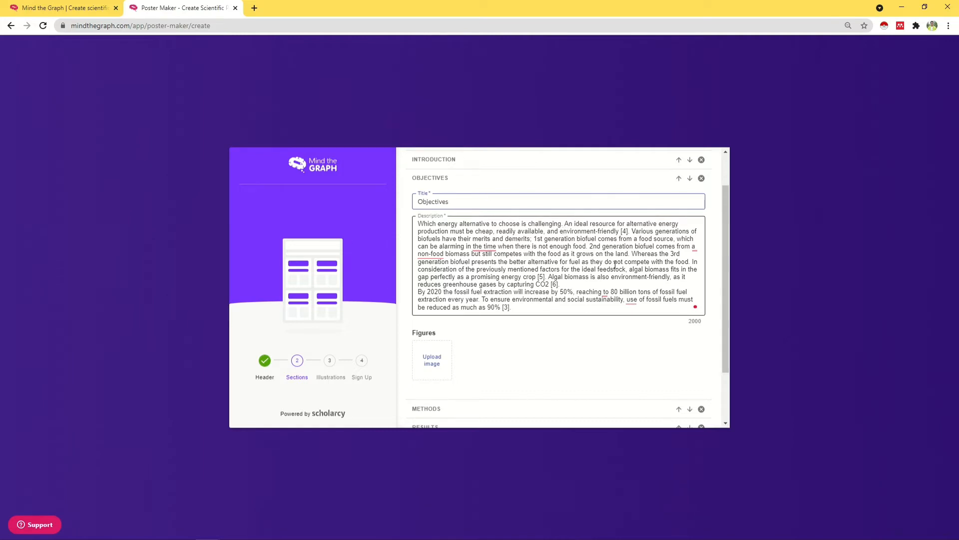
Step: Add Figure 2.png to Objectives, captioned 'Schematic of the experimental diagram.'
click(433, 360)
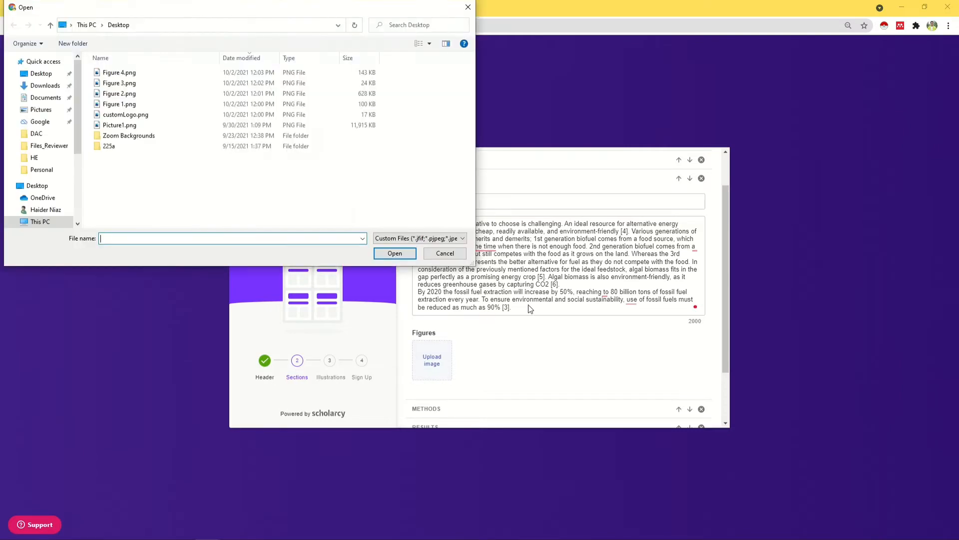
click(131, 93)
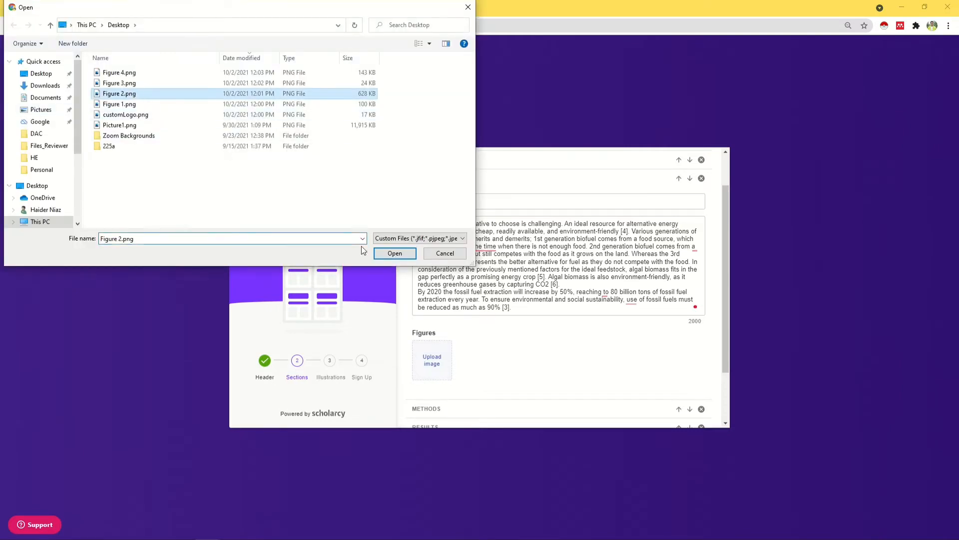
click(395, 254)
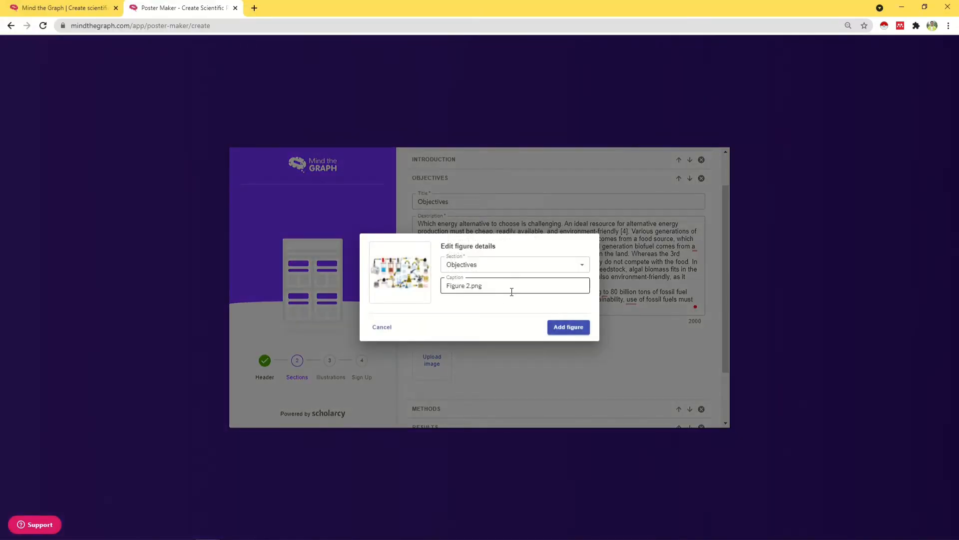
drag(511, 291, 323, 288)
text(Sch)
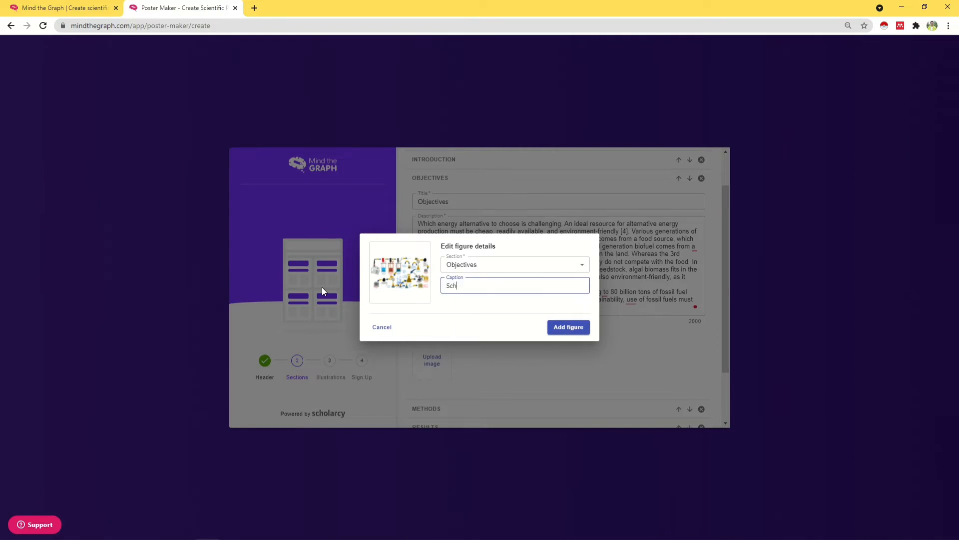
text(ematic of the experimental diagram.)
click(568, 326)
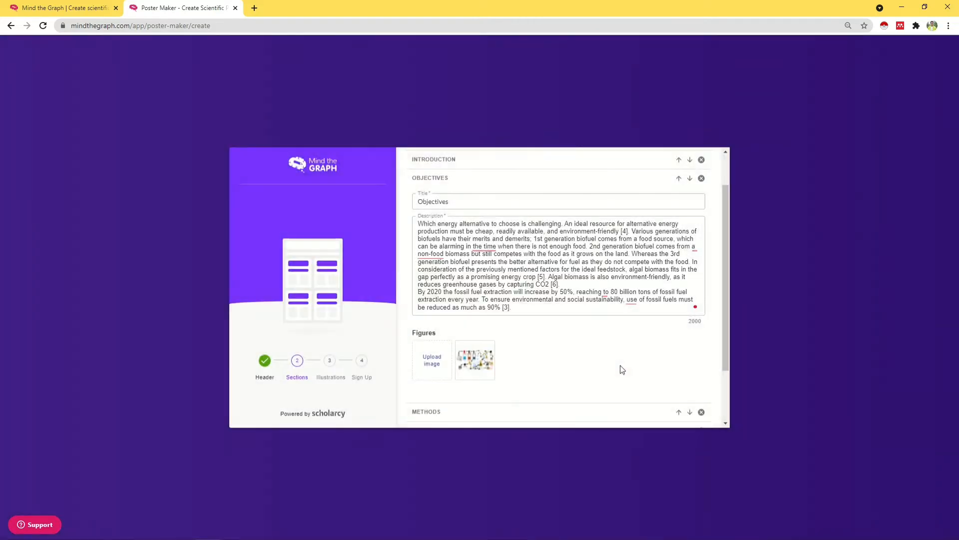
scroll(624, 359, down, 2)
click(535, 340)
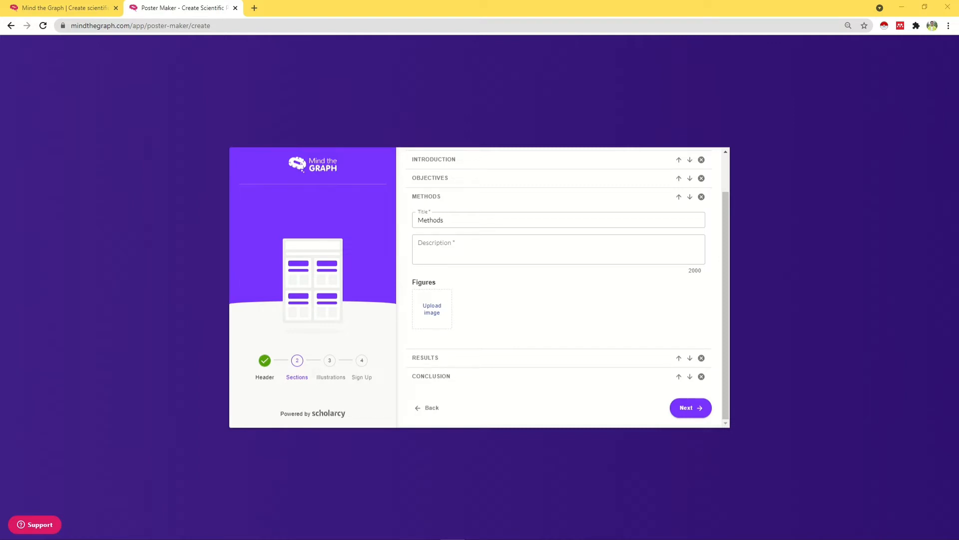
Step: Paste the Methods description paragraph and upload Figure 3.png
click(540, 260)
text(The raw macroalgae, Saccharina japonica, was collected from a testing farm near Wando Island, Republic of Korea. It was dried in sunlight, reaching to a moisture content of 10-15% and then dried further at 105°C for 12 hours in a drying oven. Later, the macroalga was ground to obtain a particle size of 1-3mm using a knife mill. Because the composition of macroalgae changes with seasons, one batch of Saccharina japonica collected was used as feedstock for all the experiments to ensure consistency. Ultimate and proximate analyses result of the dried Saccharina japonica are presented in Table 1.)
click(433, 343)
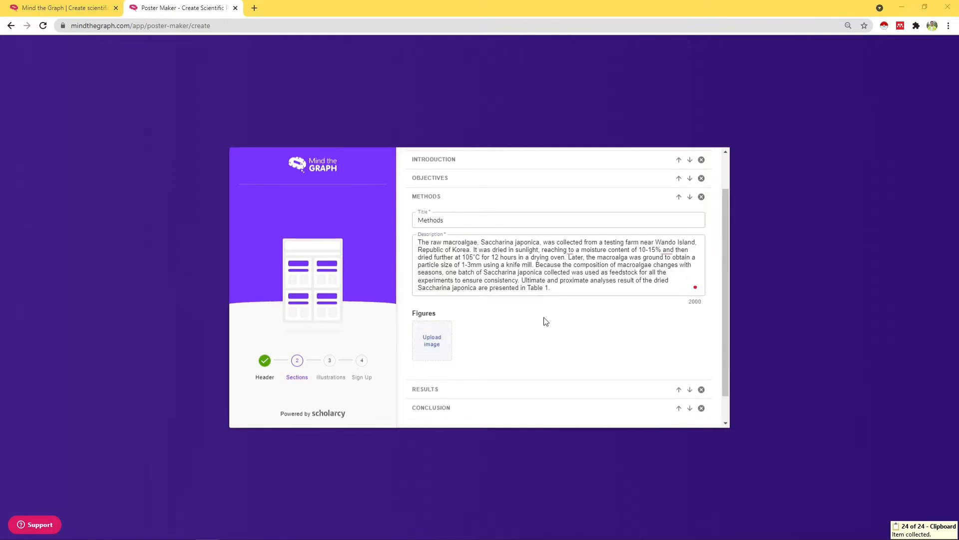
click(148, 83)
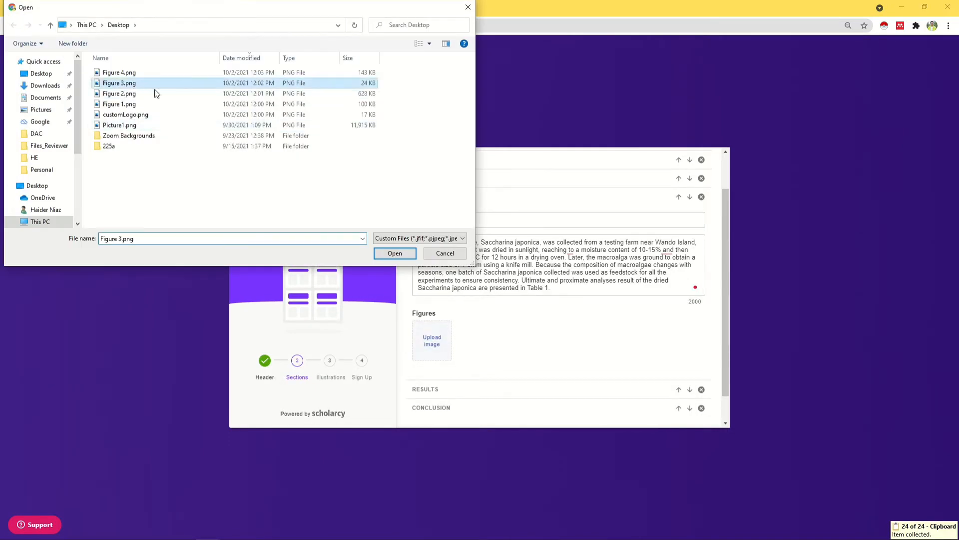
click(383, 256)
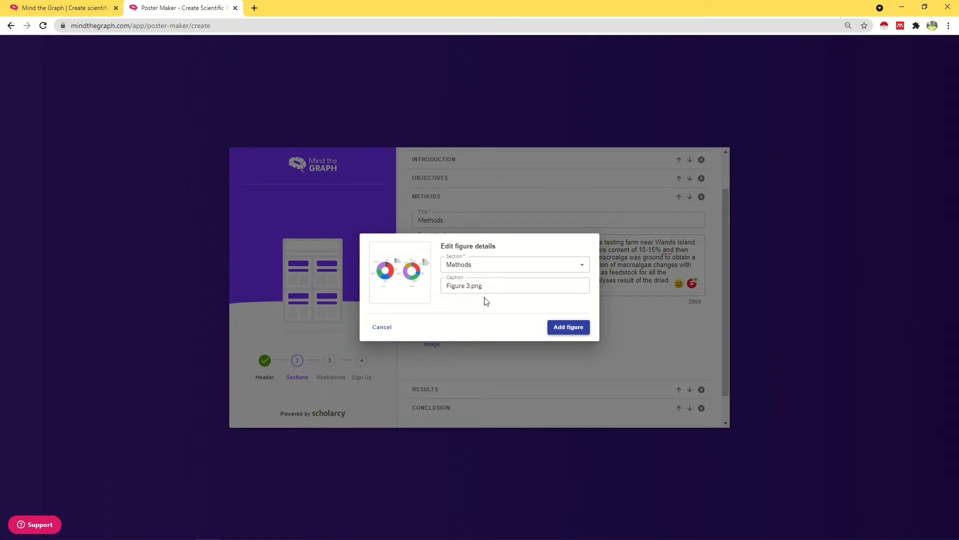
Step: Caption the figure 'Breakdown of the process equipment's.', fixing the spelling, and add it
drag(483, 286, 348, 298)
text(Results and )
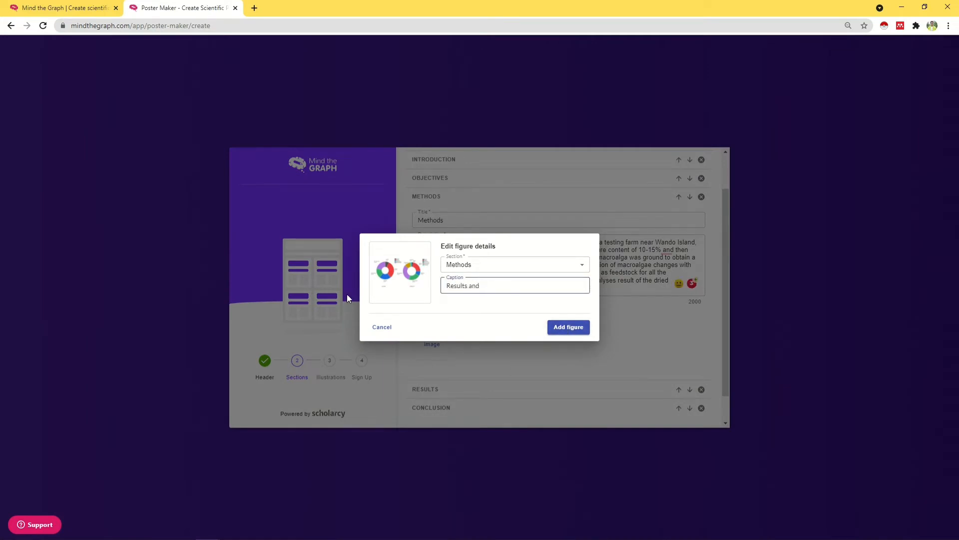
text(discussion)
key(ctrl+a)
text(Breakdown of the process equipments.)
right_click(549, 286)
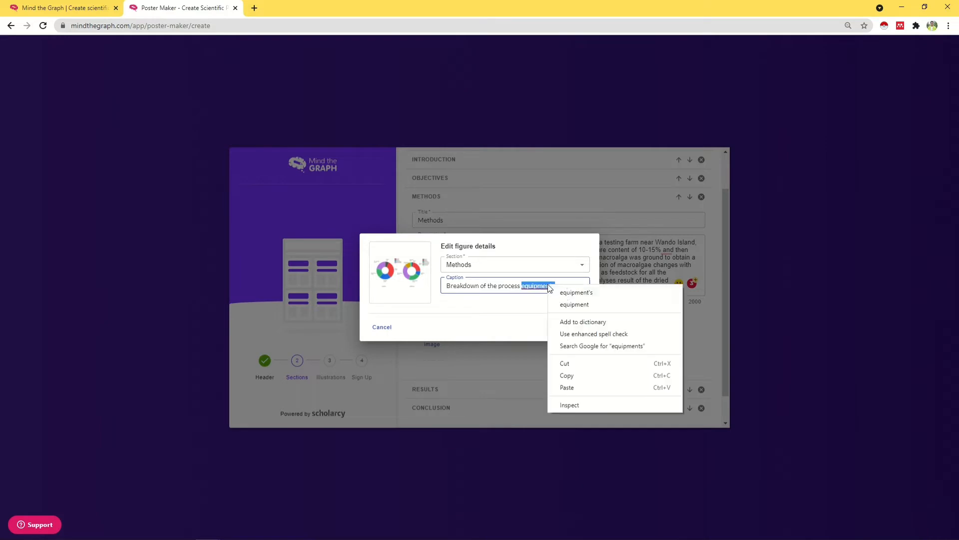
click(573, 295)
click(569, 327)
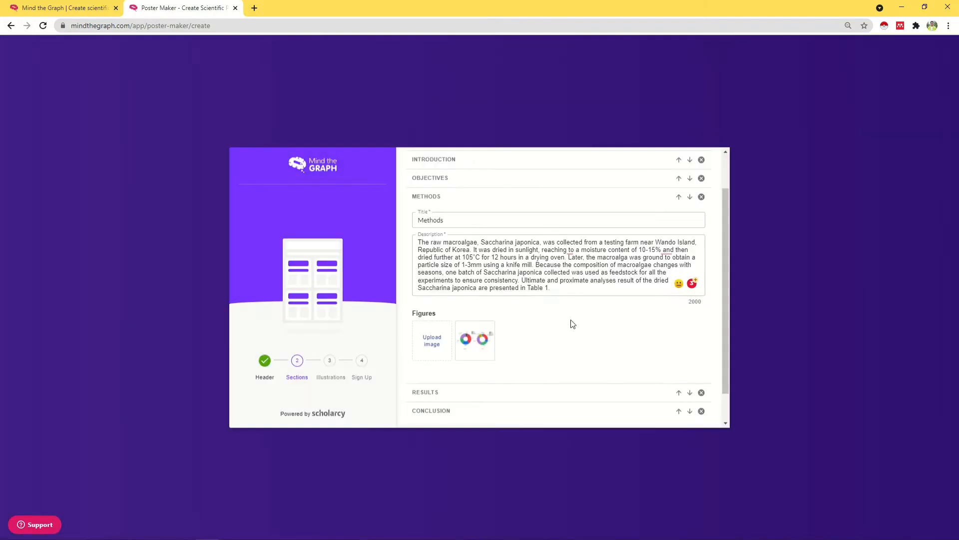
Step: Paste the macroalgae/H2O ratio paragraph into the Results description
click(514, 358)
click(477, 263)
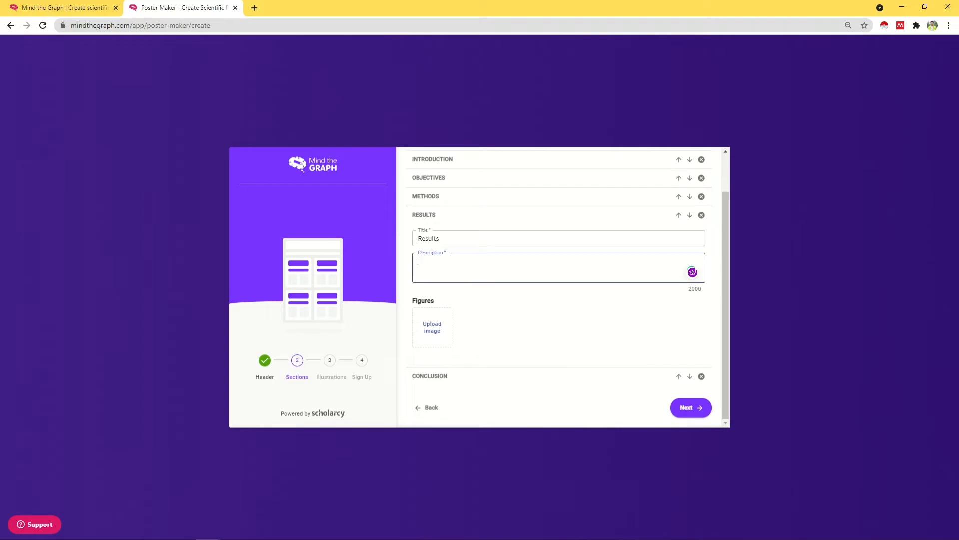
key(alt+Tab)
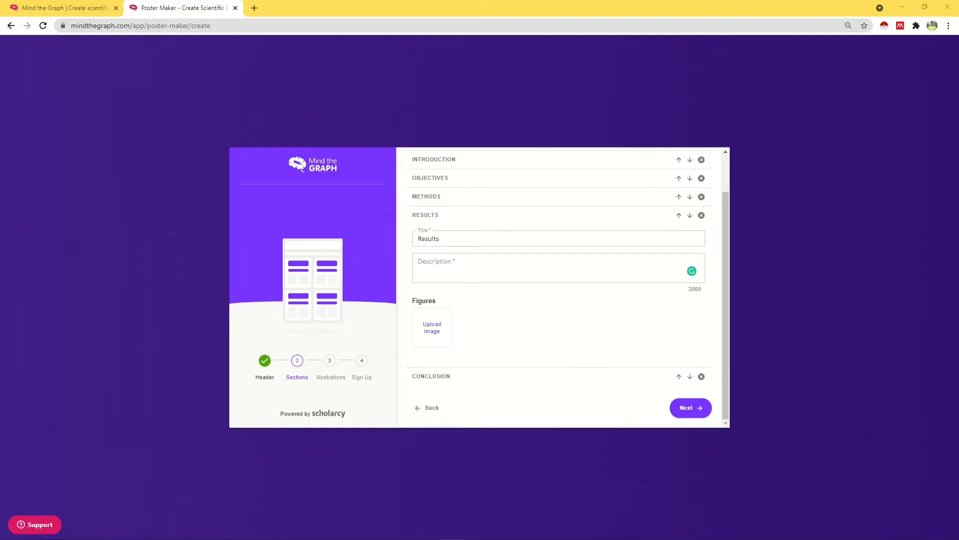
click(550, 268)
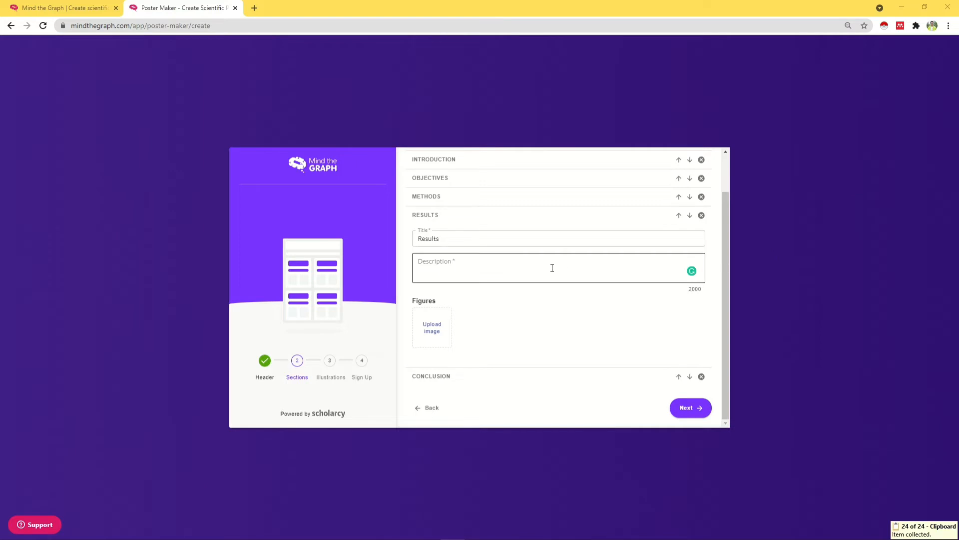
text(We investigated the influence of macroalgae/H2O ratio (w/w), which is the main variable of hydrothermal liquefaction. We have studied the ratio in the range of 1:5–1:10 in the experiments. Liquefaction conversion showed values from 77.5% to 91.2%, as the macroalgae /H2O ratio decreased from 1:5 to 1:10. At a high ratio of 1/5, liquefaction did not seem to be performed well even at a high temperature of 300 °C. Liu and Li reported that a high amount of H2O was suitable for hydrothermal liquefaction and many organic components in macroalga were converted to bio-oil [34]. It was considered that the decomposition reaction (hydrothermal liquefaction) of macroalgae in hot-compressed H2O was clearly dependent on the H2O amount. A minute difference of 0.21% was observed for macroalgae to water ratio of 1:7 and 1:10. Owing to the fact, high amount of water is favorable for HTL, so we selected 1:10 as an optimal macroalga to water ratio as shown in Table 7.)
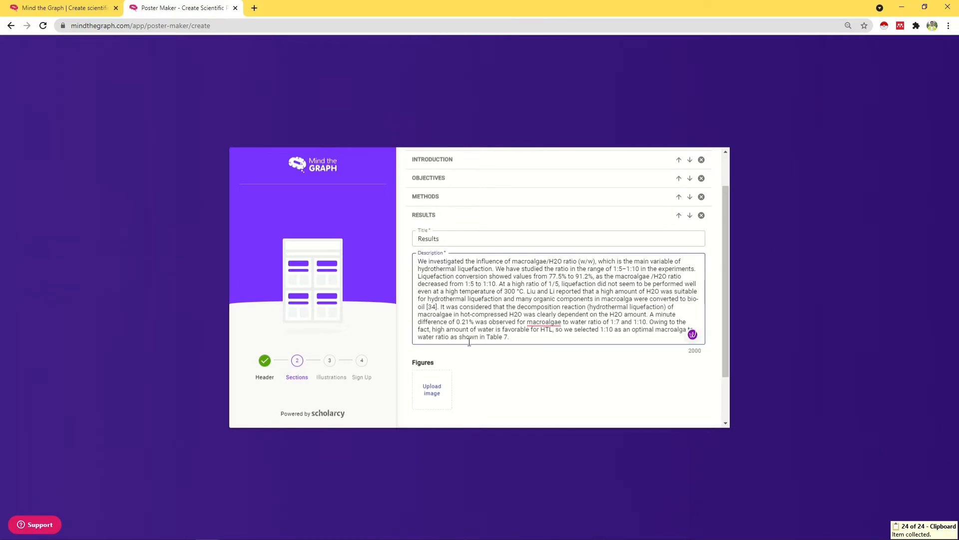
Step: Add Figure 4.png to Results, captioned 'Reduction diagram for the experimental elements.'
click(430, 390)
click(120, 73)
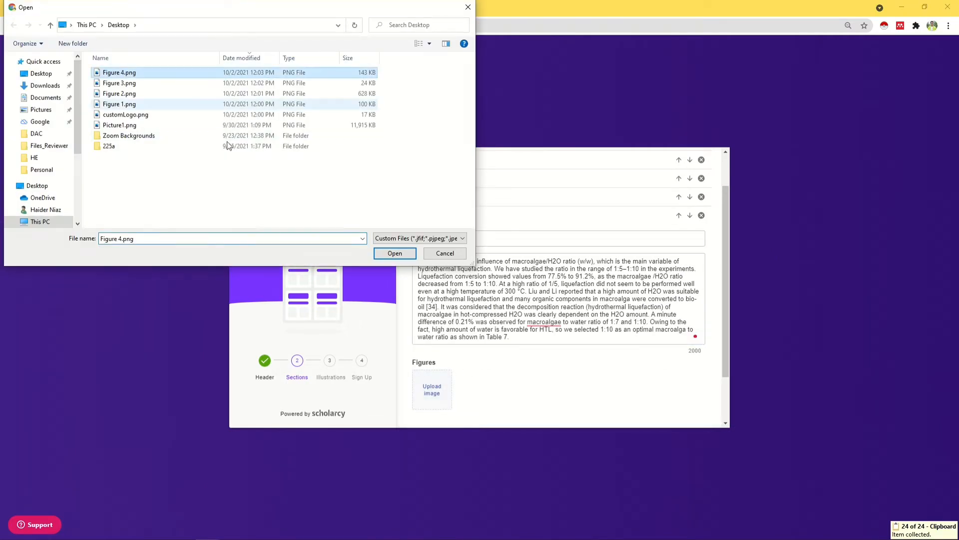
click(394, 253)
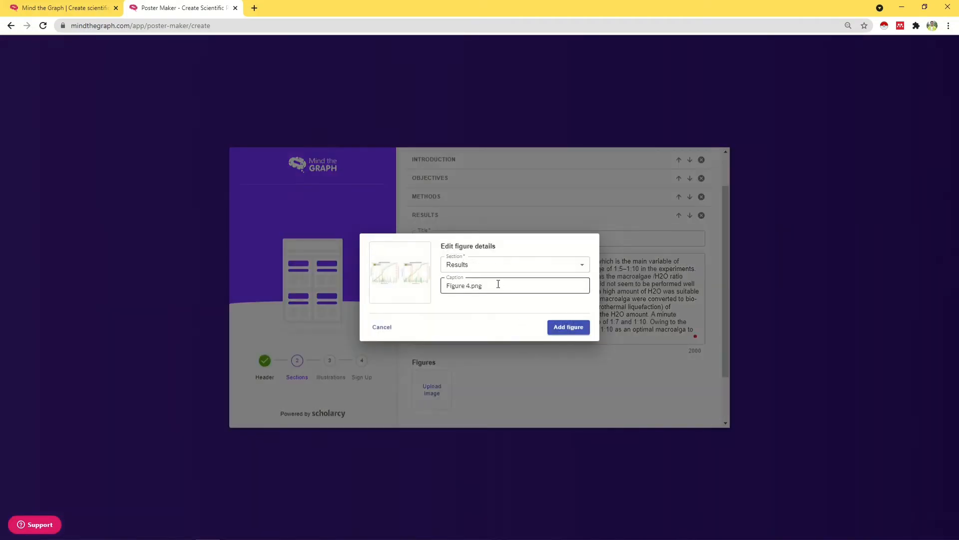
drag(499, 283, 364, 288)
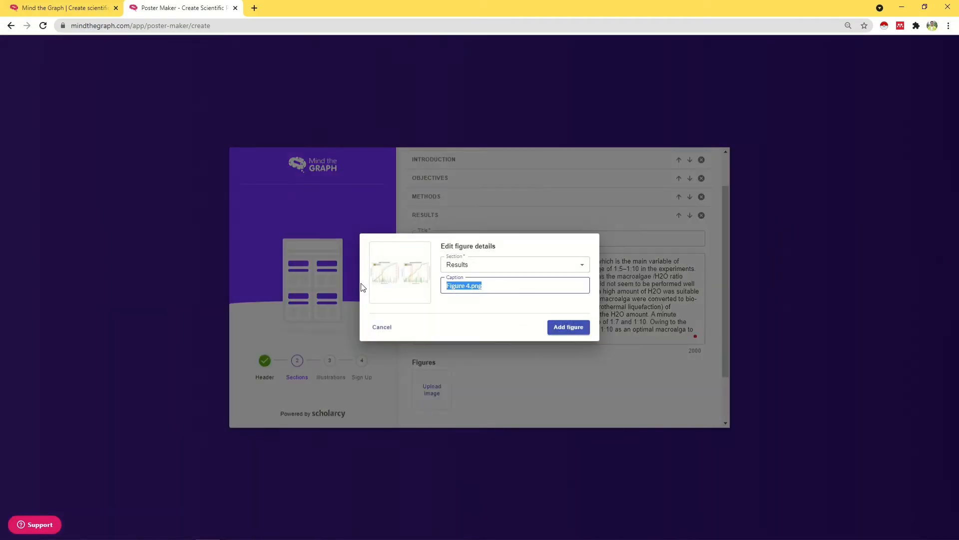
text(Reduction diagram for th)
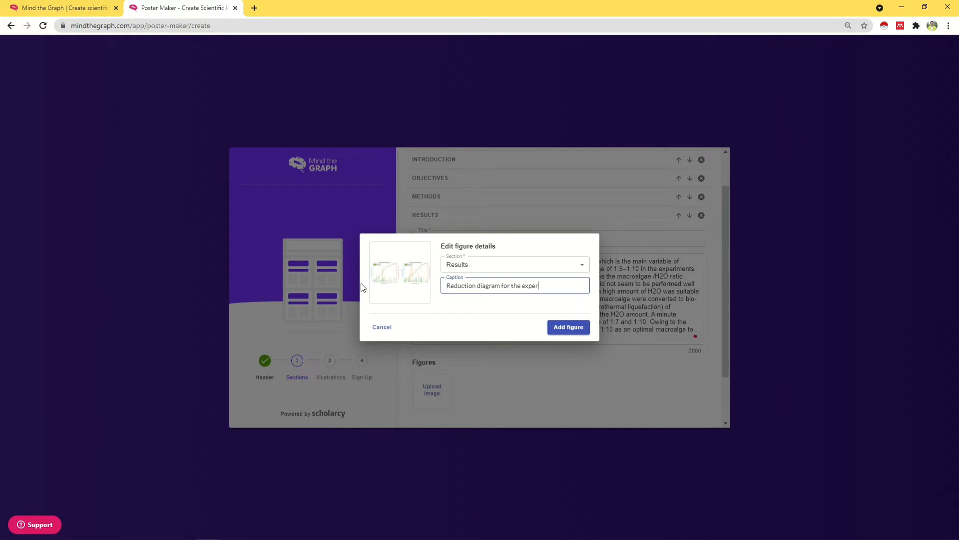
text(e experimental elements.)
click(575, 329)
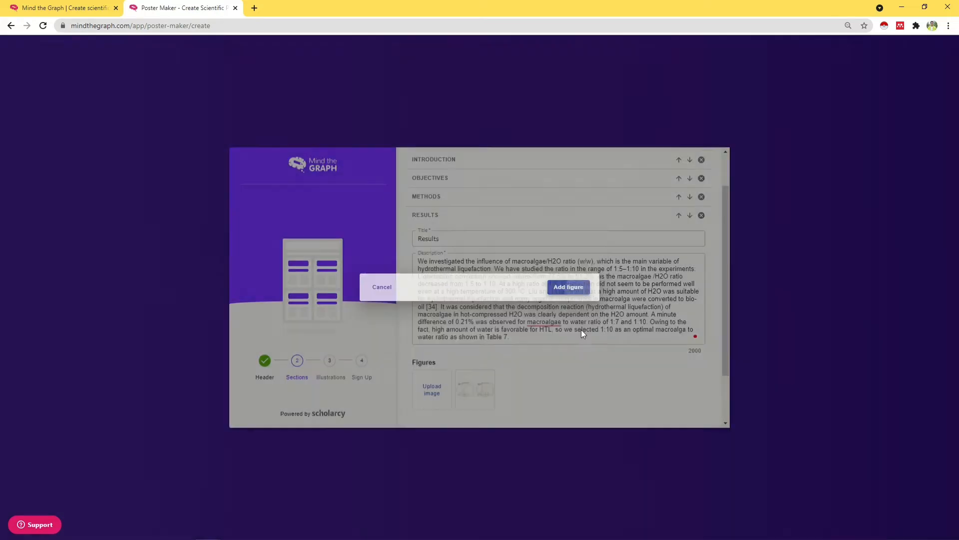
scroll(525, 350, down, 1)
Step: Paste the fixed-capital-investment paragraph into Conclusion and advance to References
click(476, 382)
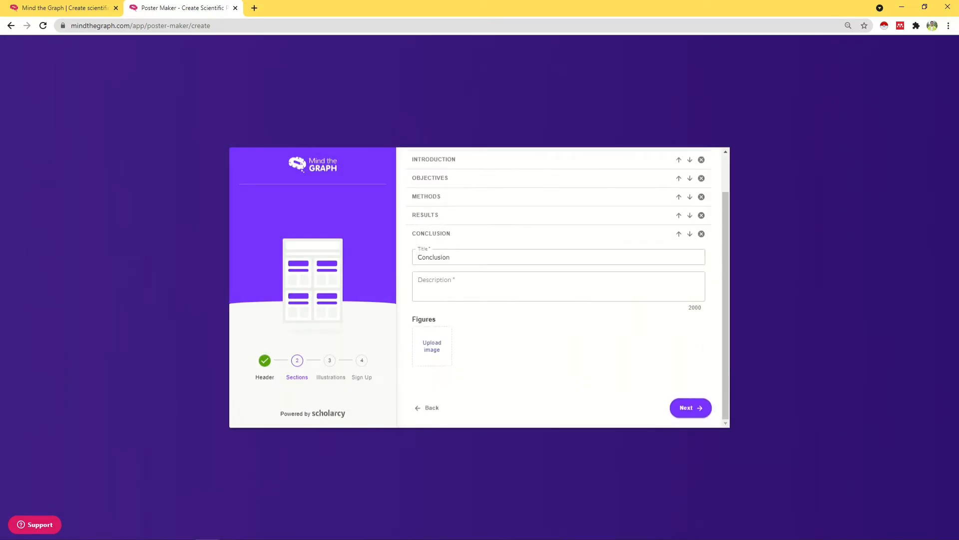
key(alt+Tab)
click(510, 278)
text(Fixed capital investments were calculated as 258.28 $MM, 330.10 $MM and 305.25 $MM for the Base case, Case 1, and Case 2, respectively as shown in Fig 12. Base case had the lowest capital investment owing to its external dependency for the utilities whereas Case 1 and Case 2 had their own utilities to provide the utility requirements of the plant. The primary factor contributing to the difference in the price is additional installation of the heat exchangers, steam turbine for power generation and hot oil system to cut short the excess use of natural gas to support HTL reactor for its reaction temperature.)
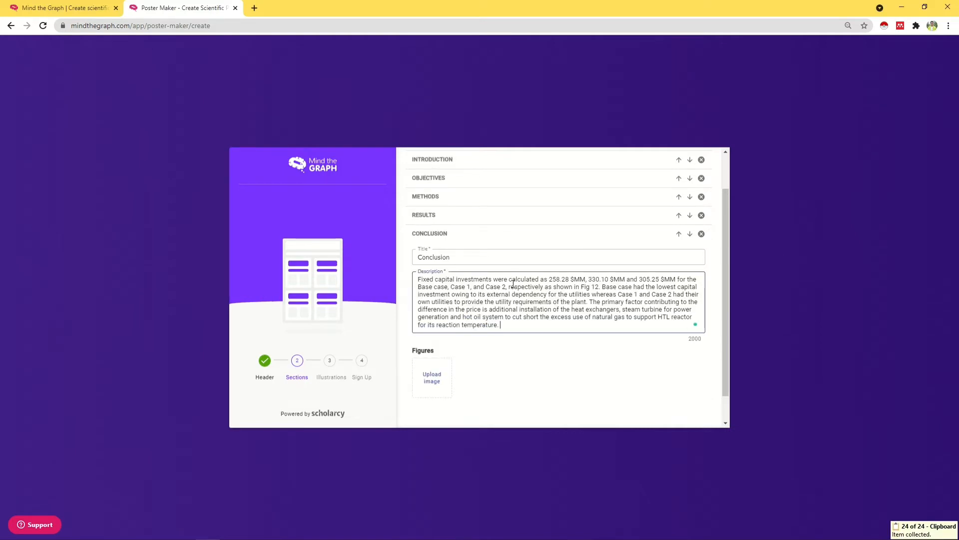
scroll(549, 343, down, 1)
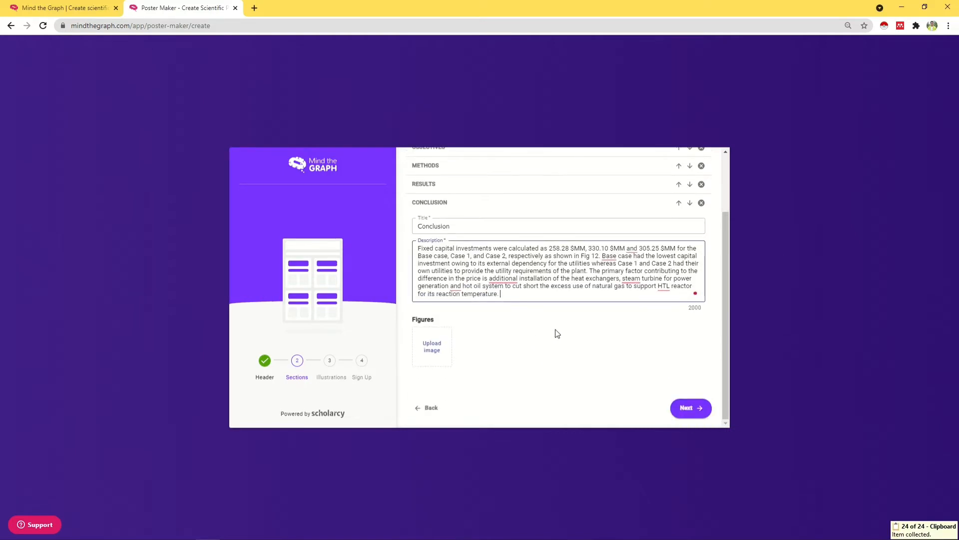
scroll(599, 355, up, 3)
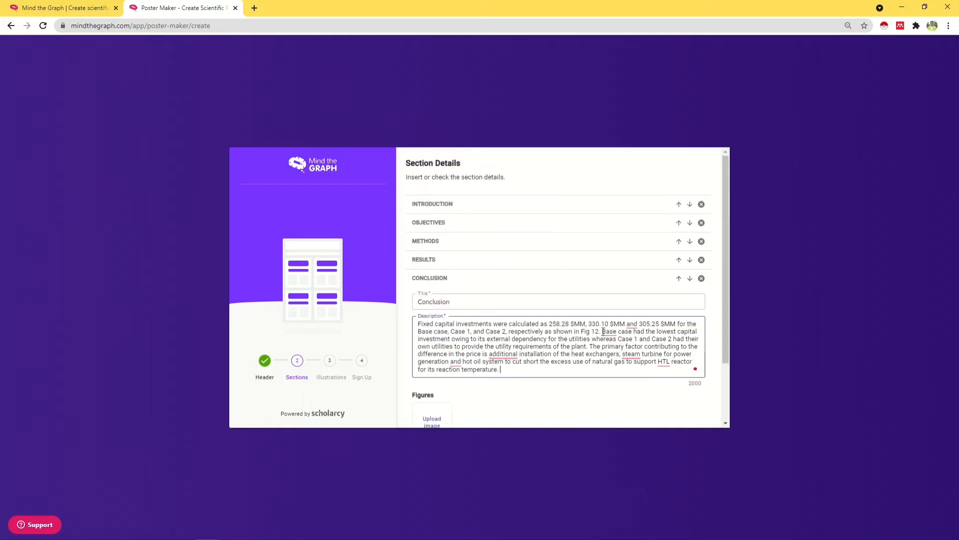
scroll(708, 395, down, 3)
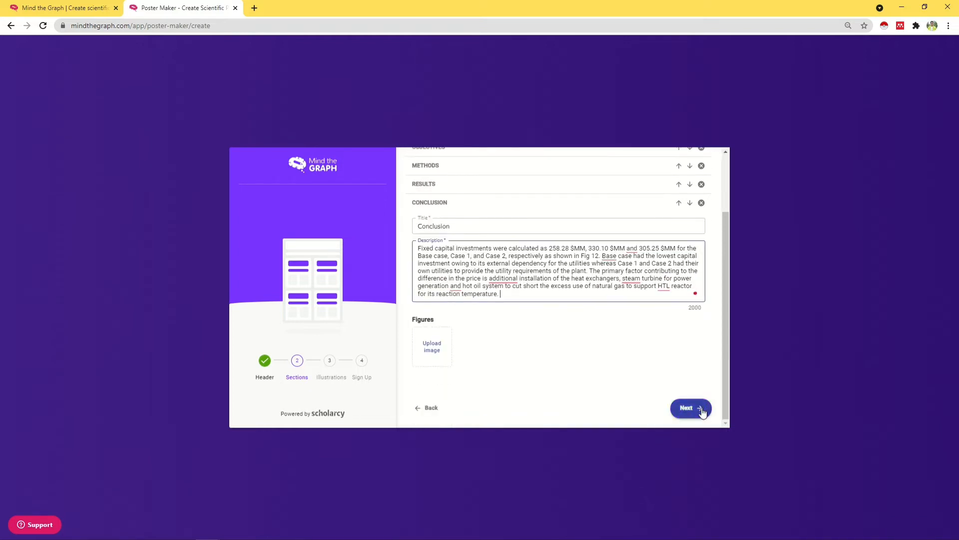
click(700, 408)
Step: Enter the UN population prospects, OECD 2030 outlook and algae biofuels citations as three references
click(452, 205)
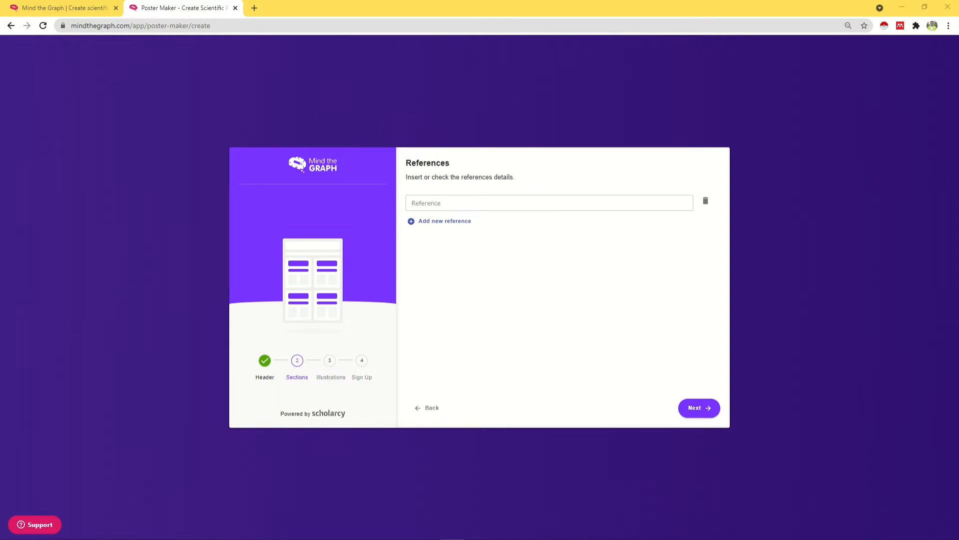
click(475, 202)
key(ctrl+v)
click(454, 221)
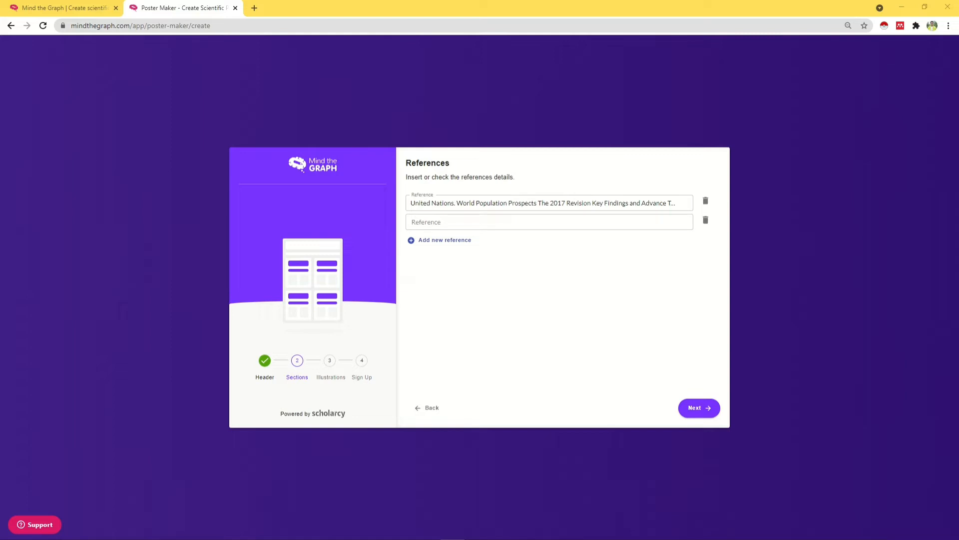
click(465, 221)
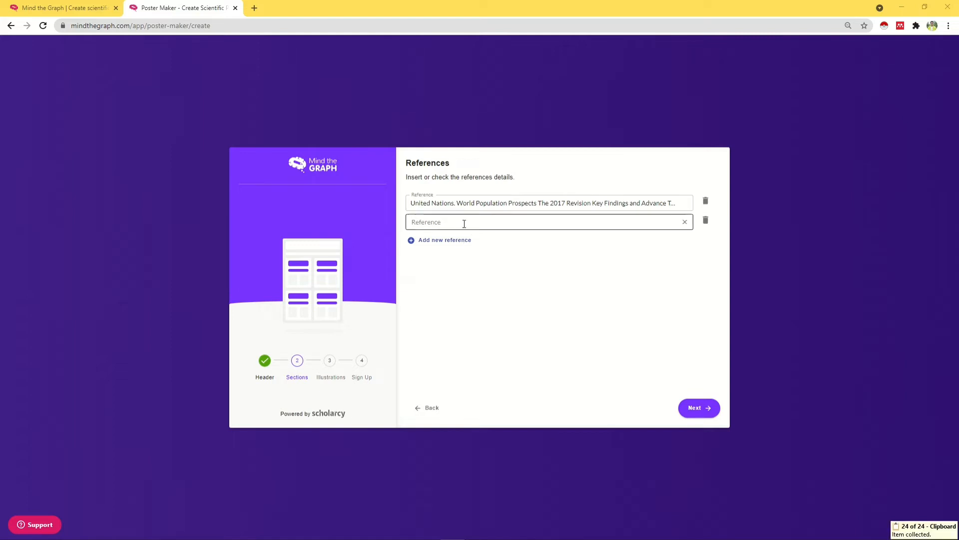
key(ctrl+v)
click(458, 242)
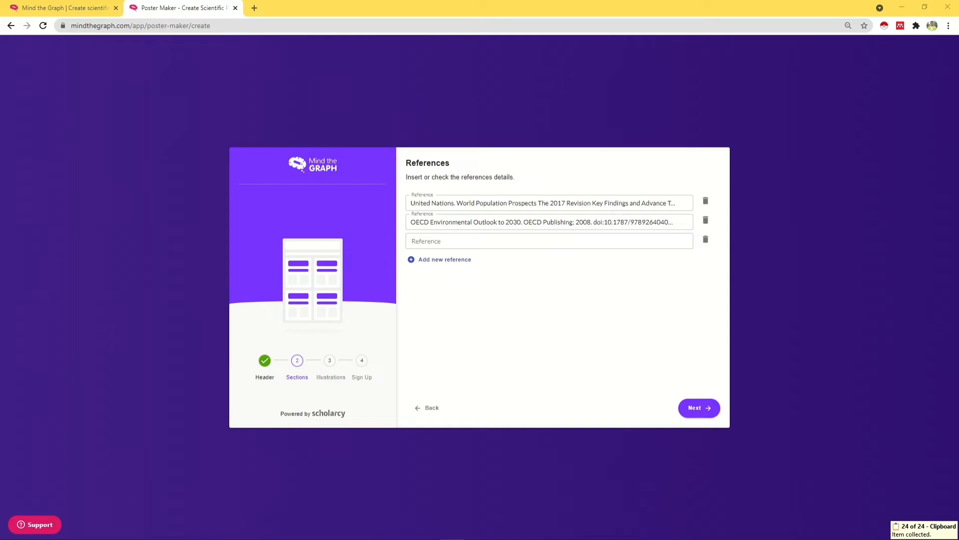
click(497, 240)
key(ctrl+v)
click(539, 283)
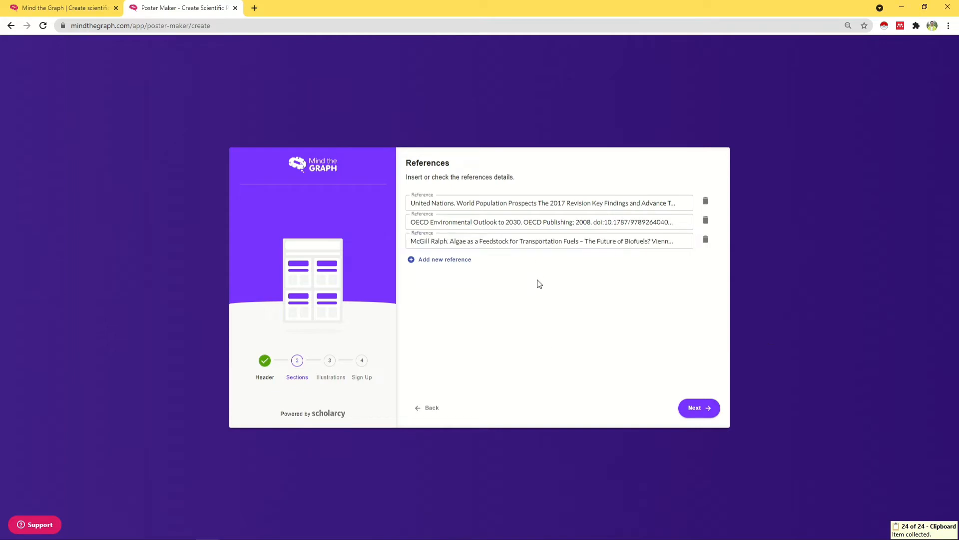
click(710, 409)
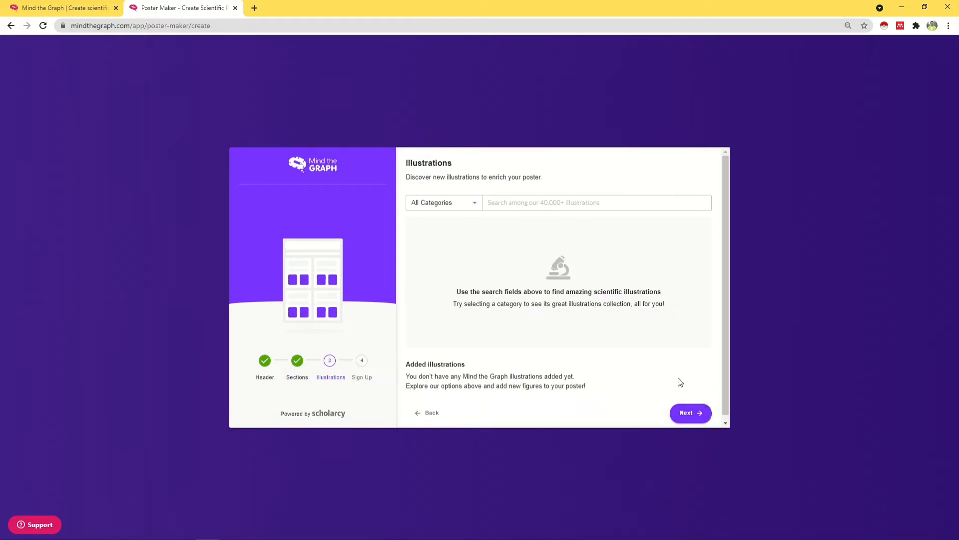
Step: Filter illustrations to Education, review the thumbnails, and continue without adding any
click(474, 204)
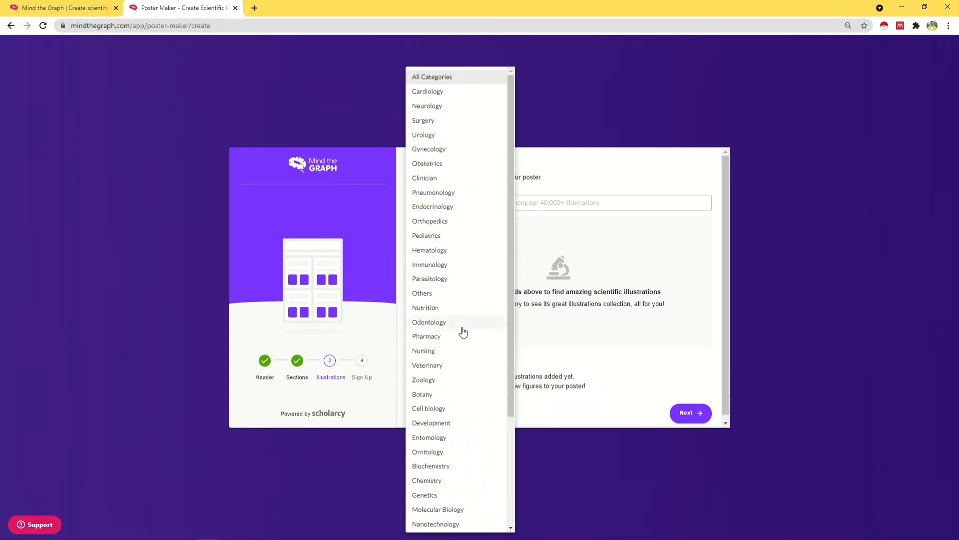
scroll(474, 379, down, 3)
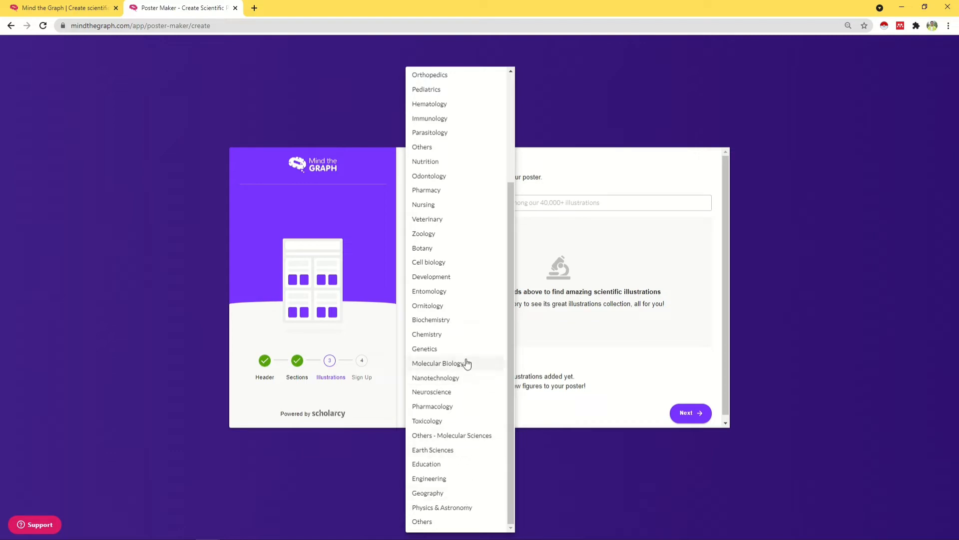
scroll(463, 324, up, 3)
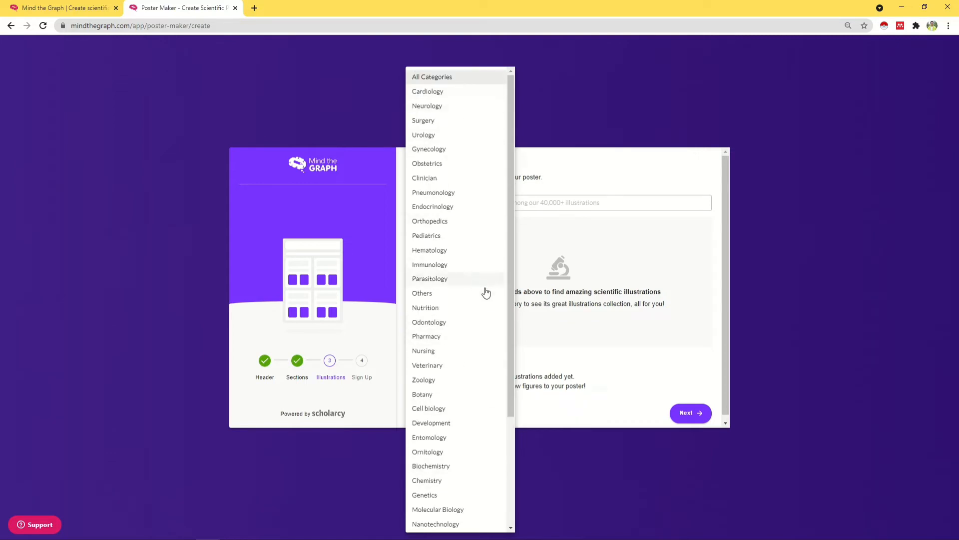
scroll(487, 315, down, 3)
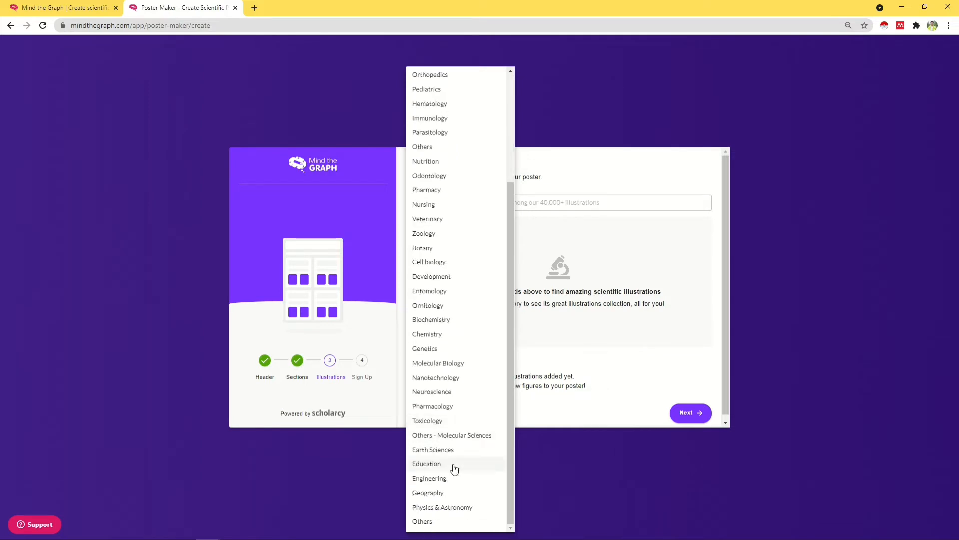
click(453, 465)
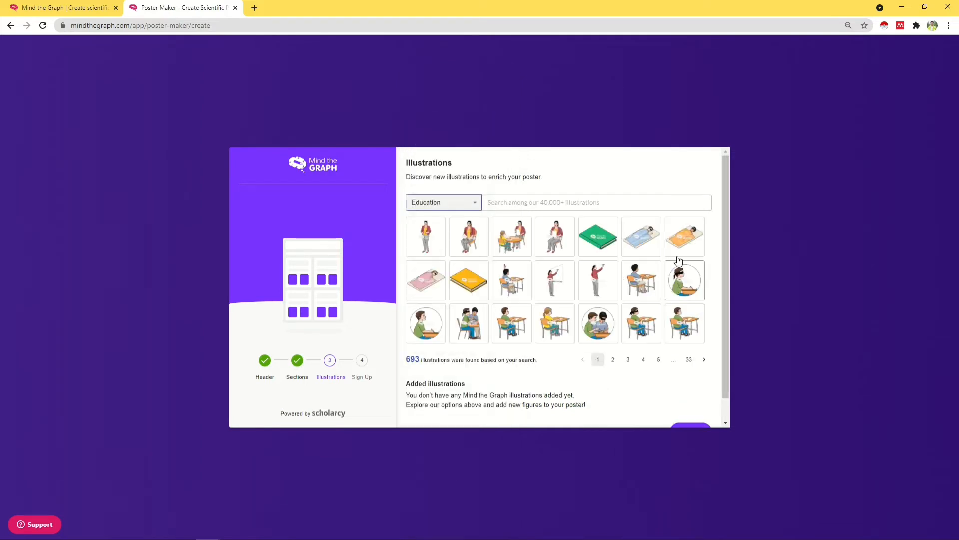
scroll(606, 257, down, 1)
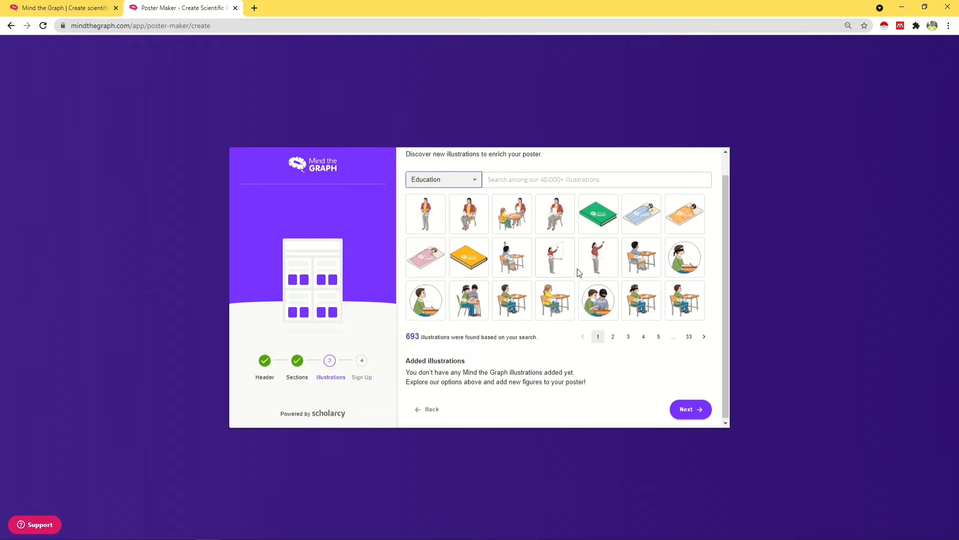
scroll(579, 272, up, 1)
scroll(618, 276, down, 1)
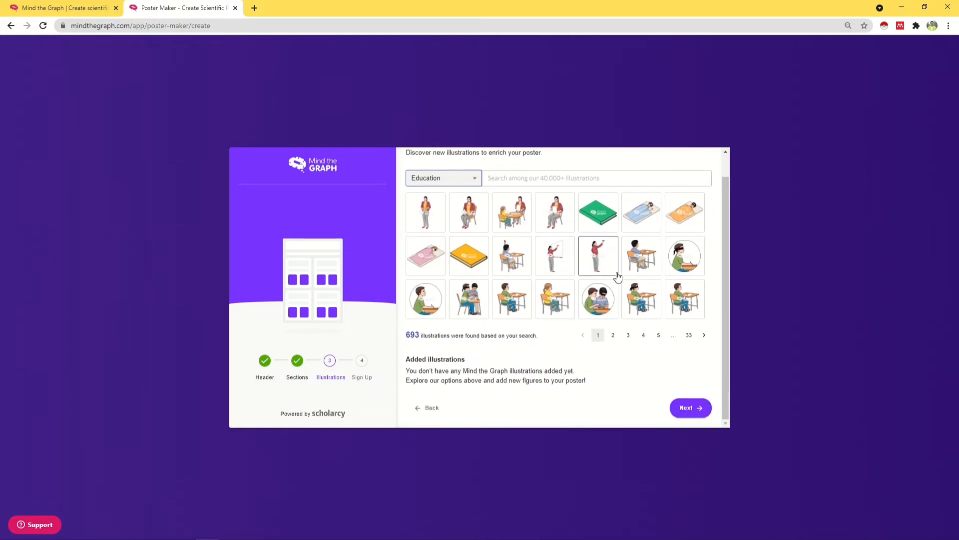
click(698, 409)
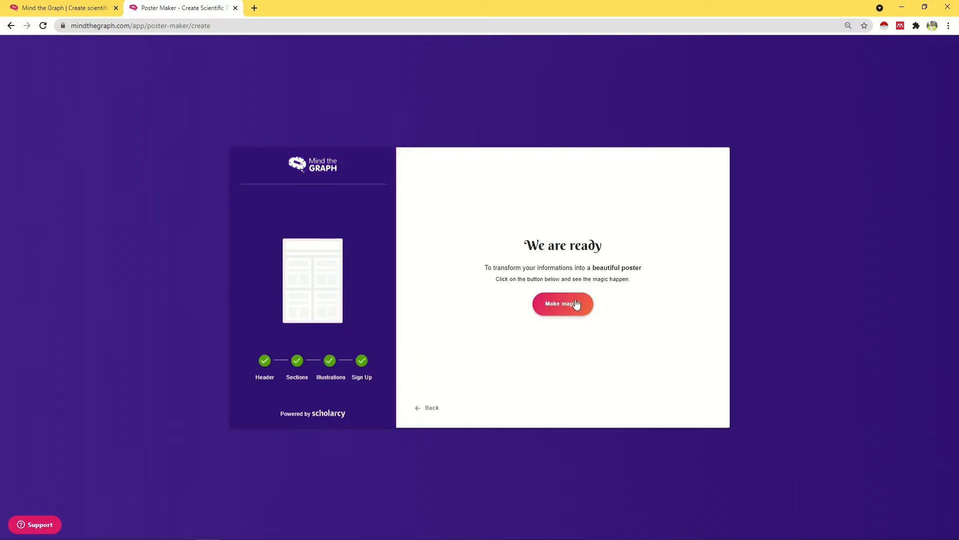
Step: Run Make magic! to generate 'Poster 5' and open it in the editor
click(576, 303)
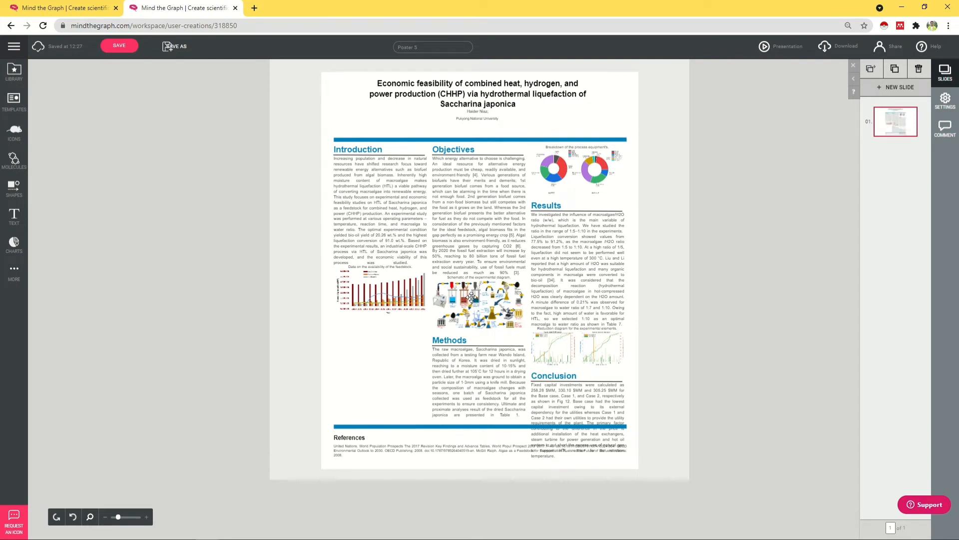
Step: Align the blue divider bar under the title with the lower bar
drag(491, 142, 511, 122)
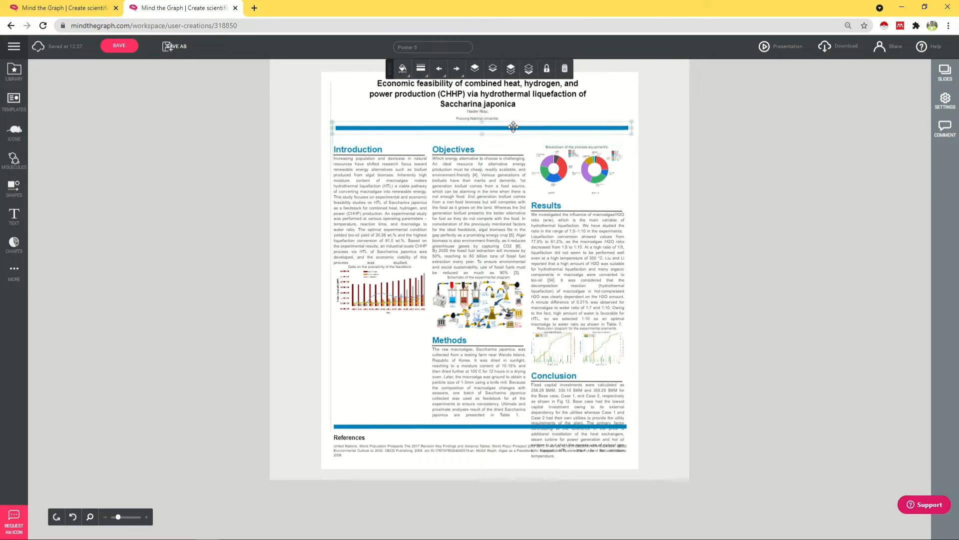
click(657, 156)
drag(596, 128, 592, 128)
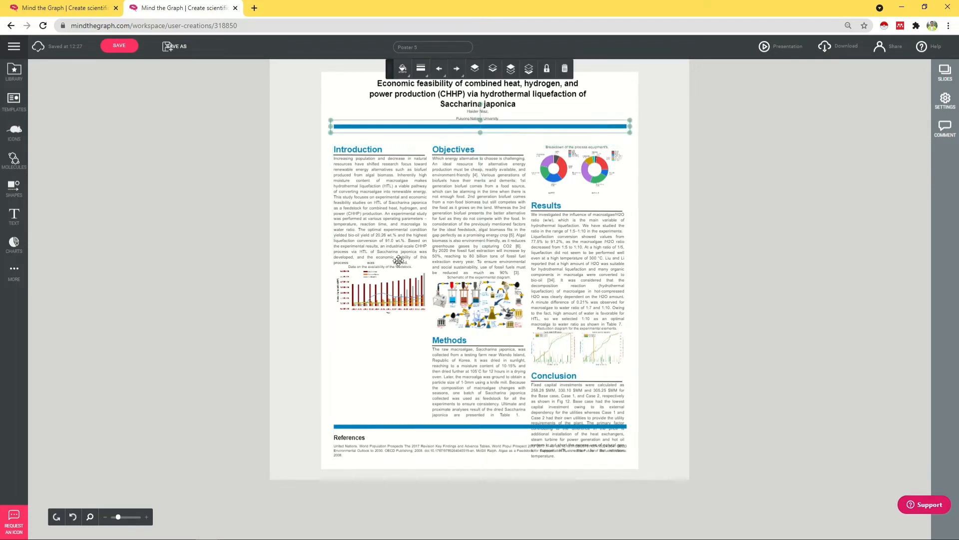
Step: Select the Introduction heading and paragraph and move them up toward the divider bar
click(405, 213)
click(396, 151)
click(364, 145)
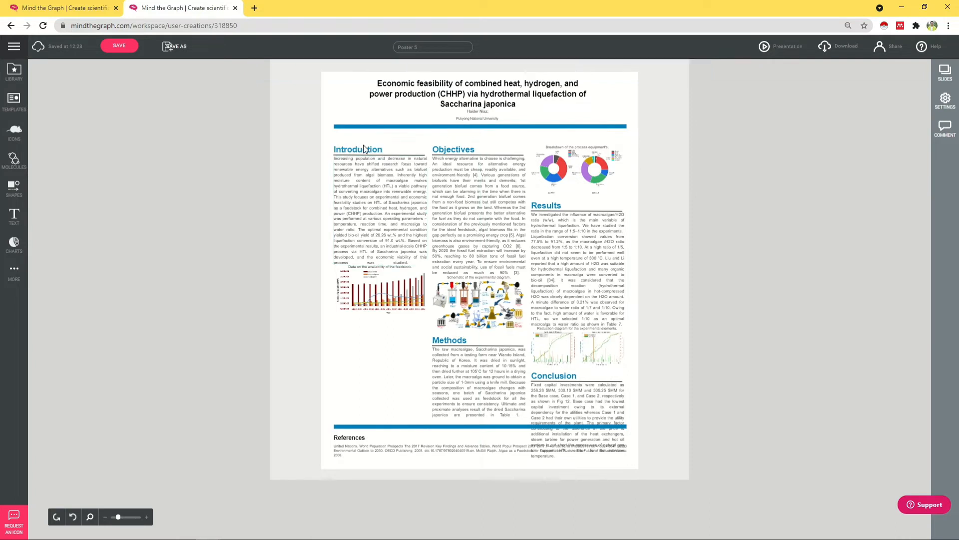
click(364, 148)
shift+click(389, 159)
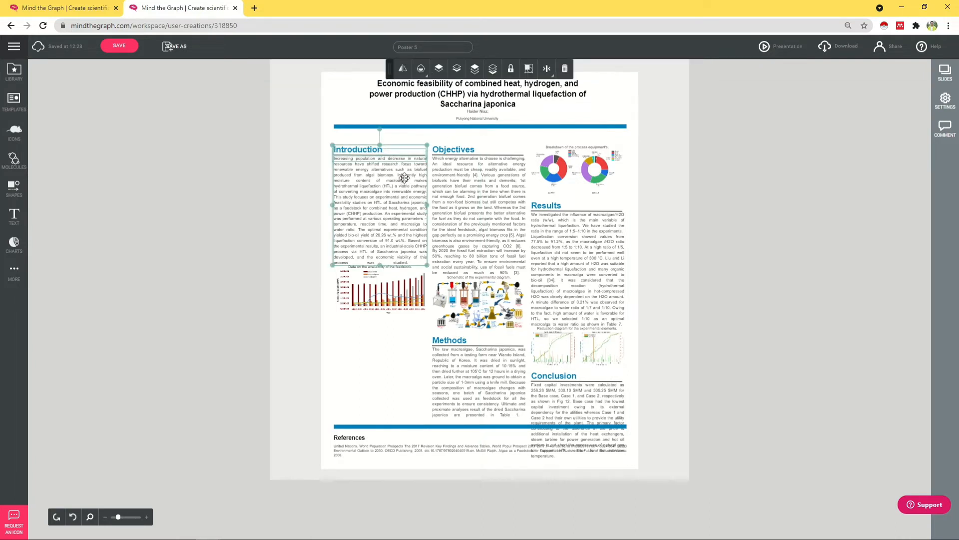
drag(401, 176, 397, 172)
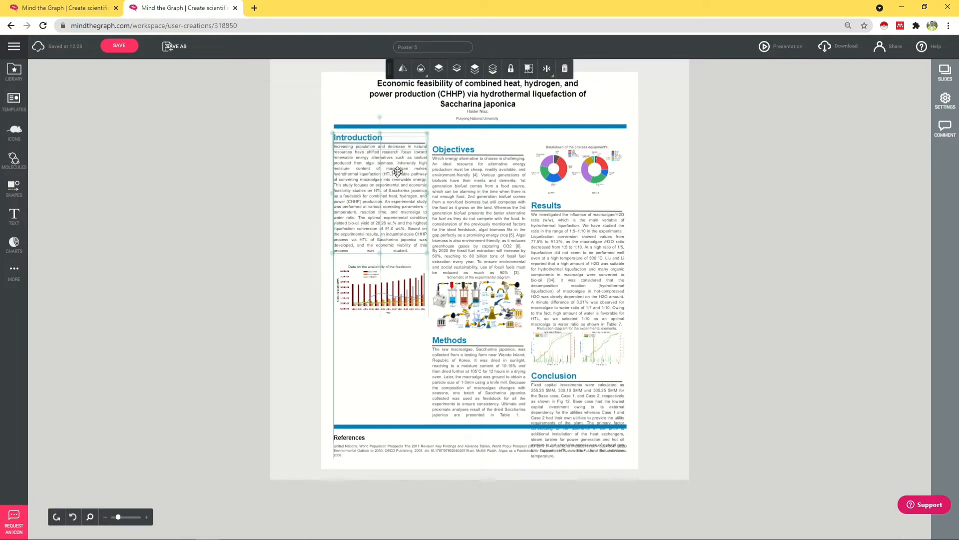
Step: Group the feedstock bar chart with its caption and park it at the poster's top-left corner
click(388, 295)
mouse_move(384, 298)
mouse_down()
mouse_move(635, 244)
mouse_move(383, 300)
mouse_up()
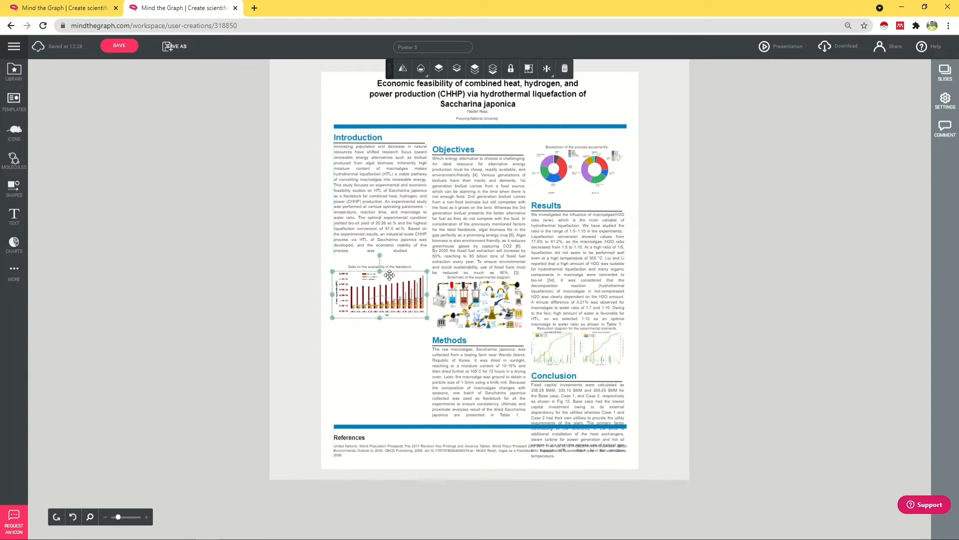
shift+click(394, 267)
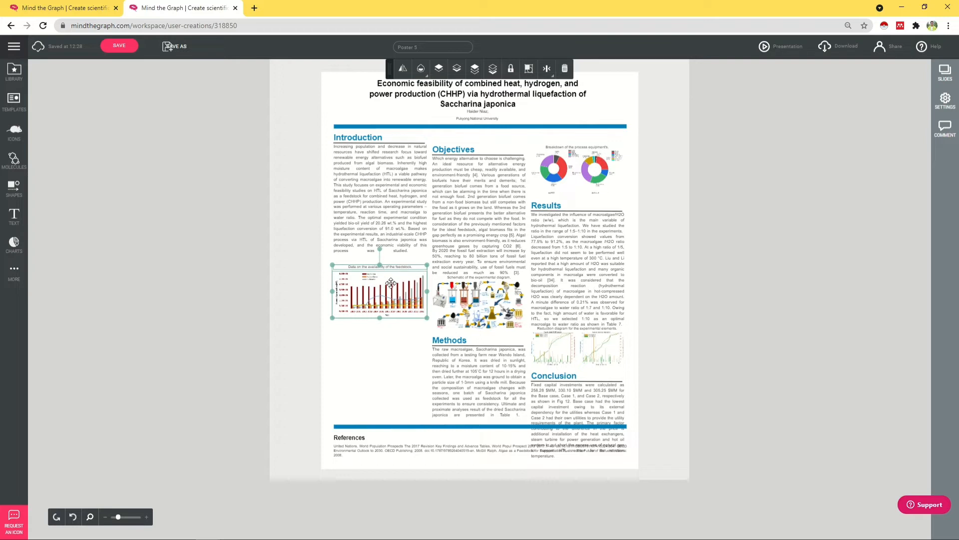
click(529, 69)
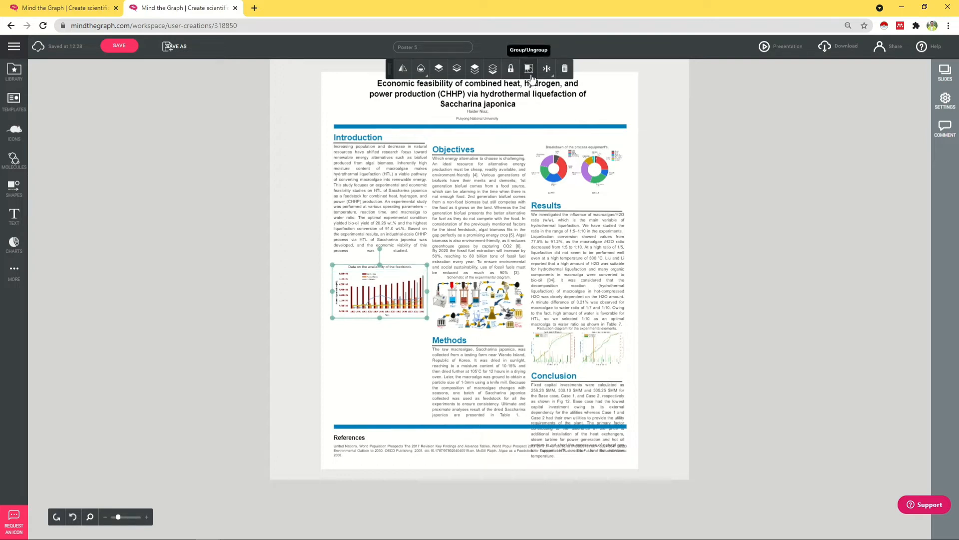
drag(377, 327, 264, 275)
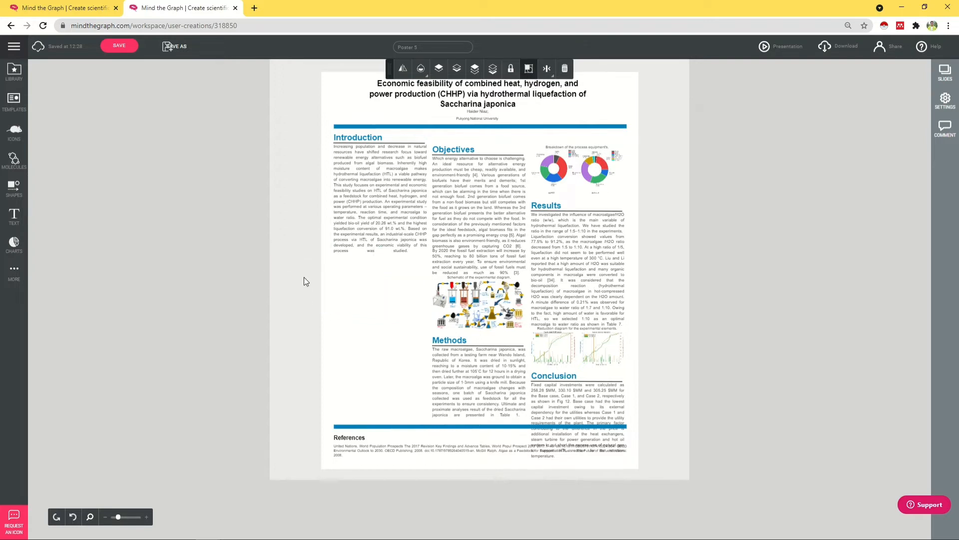
key(ctrl+z)
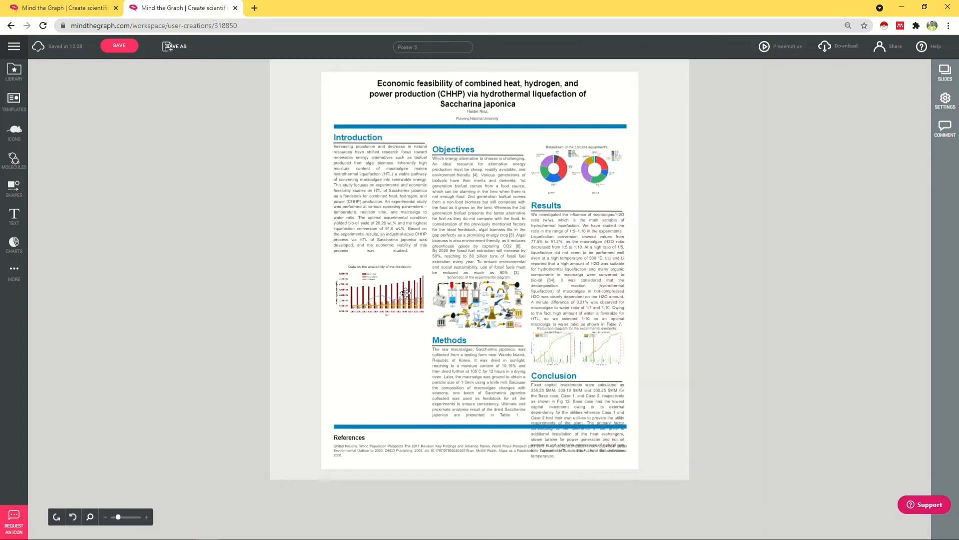
click(406, 293)
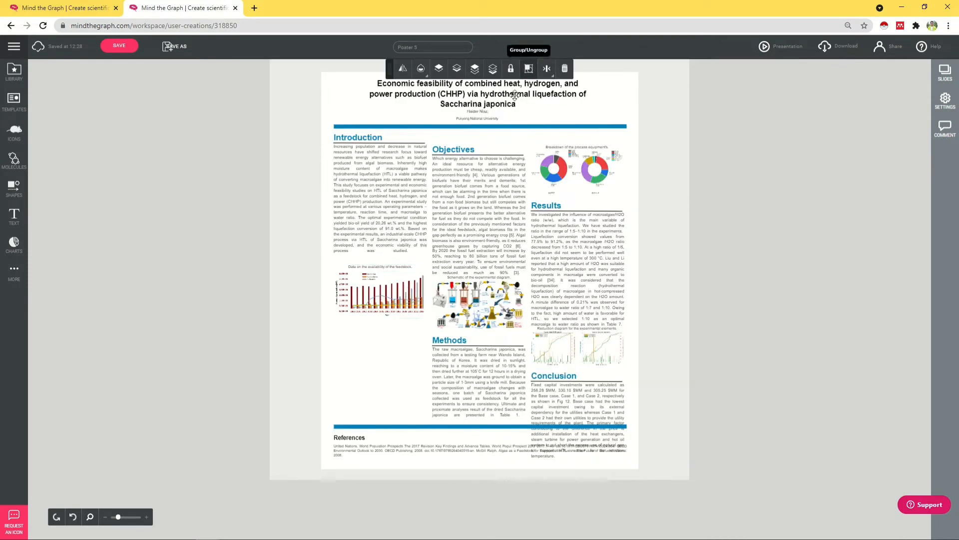
drag(375, 296, 317, 100)
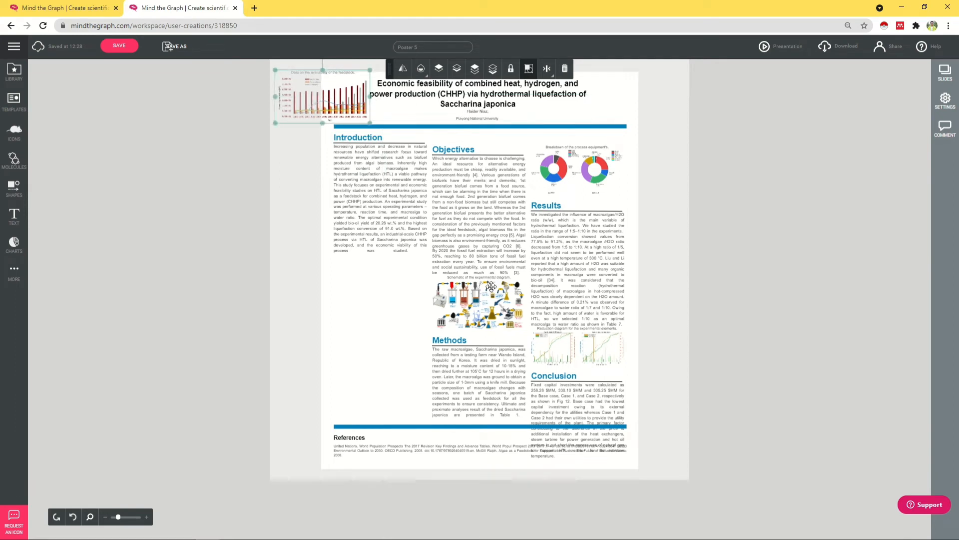
Step: Move the Objectives heading, underline and text below the Introduction text
click(486, 189)
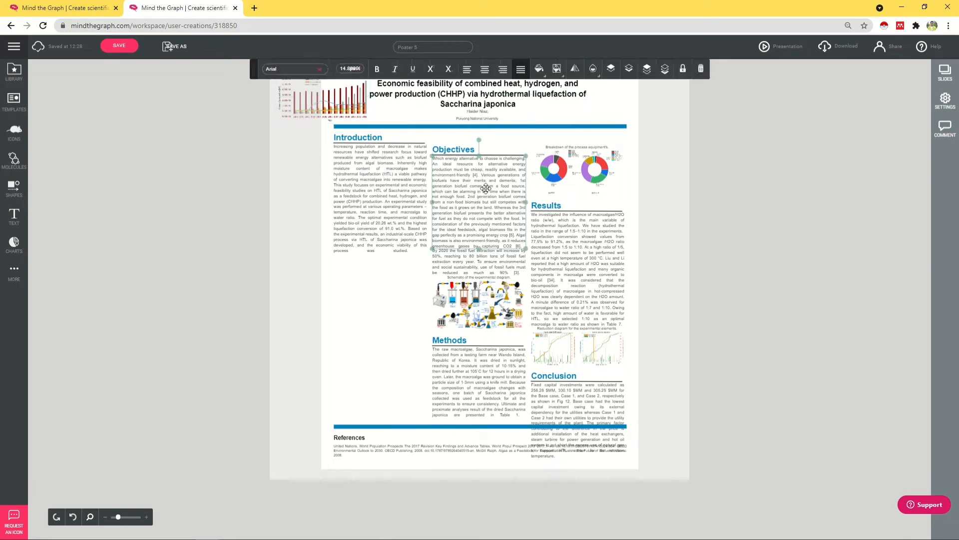
shift+click(465, 150)
shift+click(511, 157)
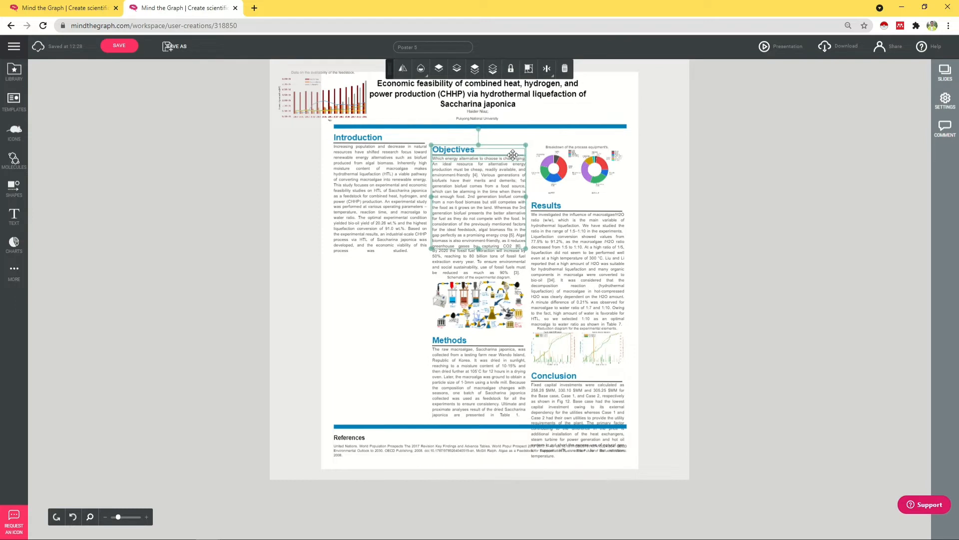
drag(512, 155, 413, 268)
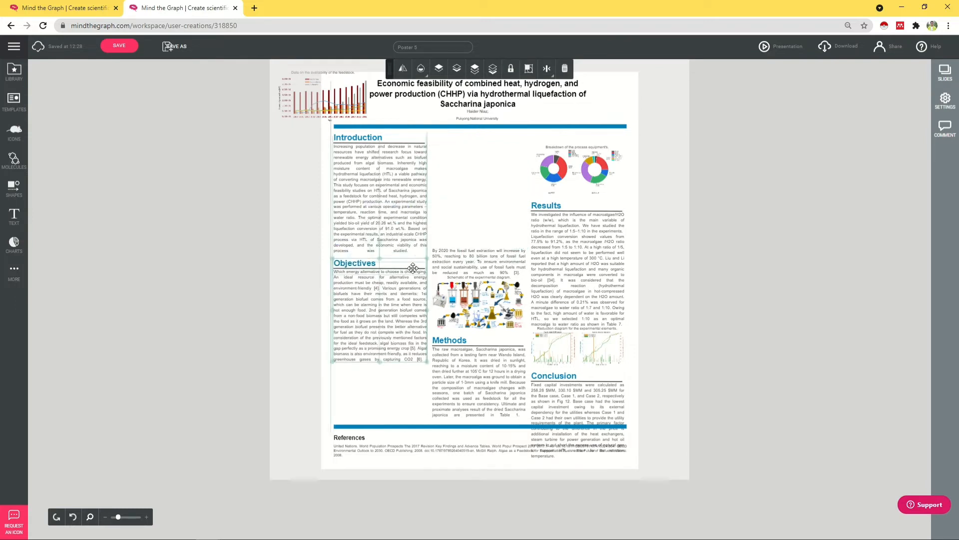
click(456, 190)
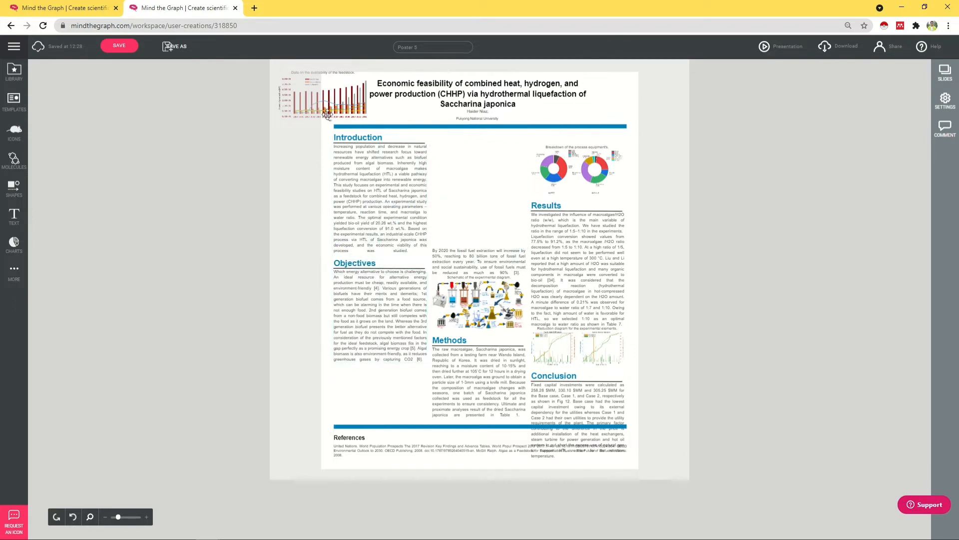
Step: Shift Objectives further down and place the bar chart between Introduction and Objectives
click(326, 113)
click(388, 264)
shift+click(386, 264)
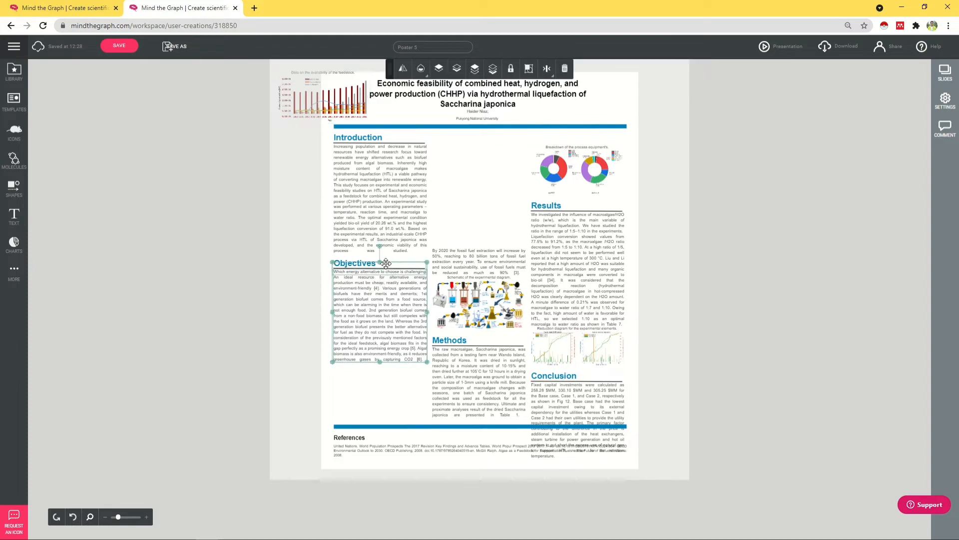
shift+click(366, 260)
drag(376, 290, 376, 343)
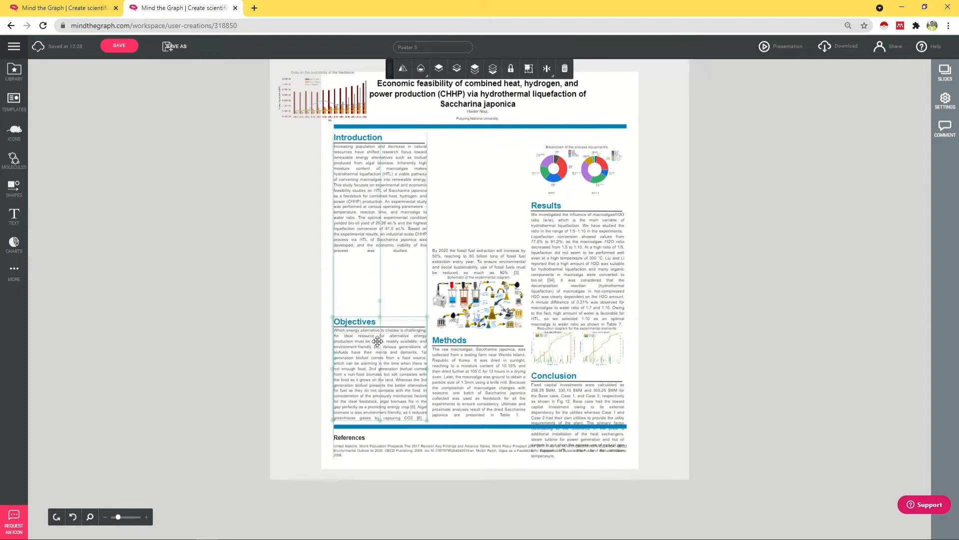
click(341, 123)
drag(341, 124, 392, 298)
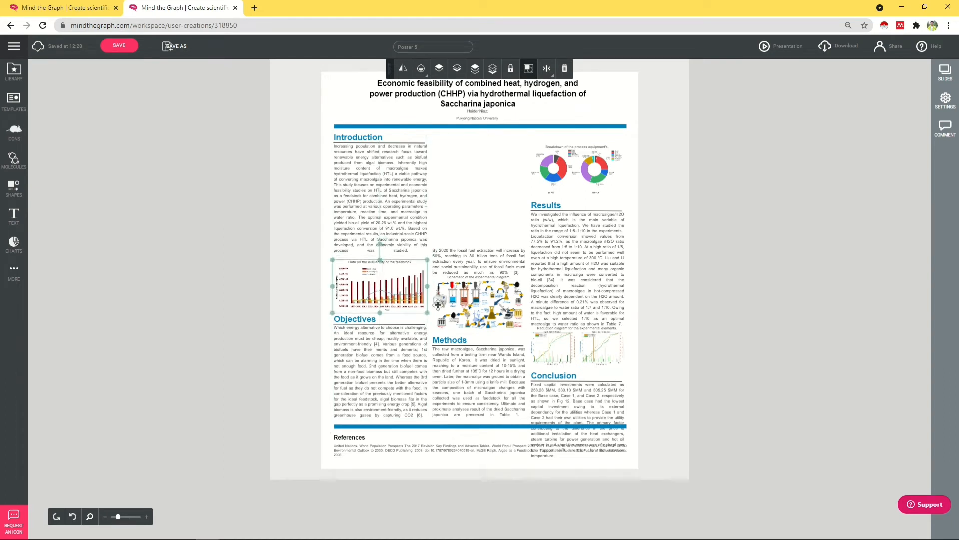
Step: Move the By 2020 text to the middle column top with the schematic diagram below it
click(495, 261)
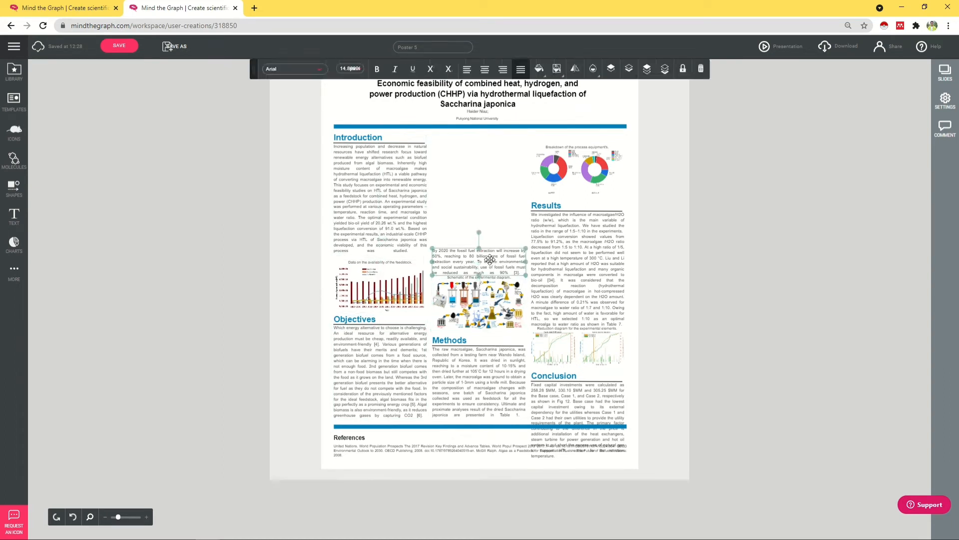
drag(490, 258, 488, 144)
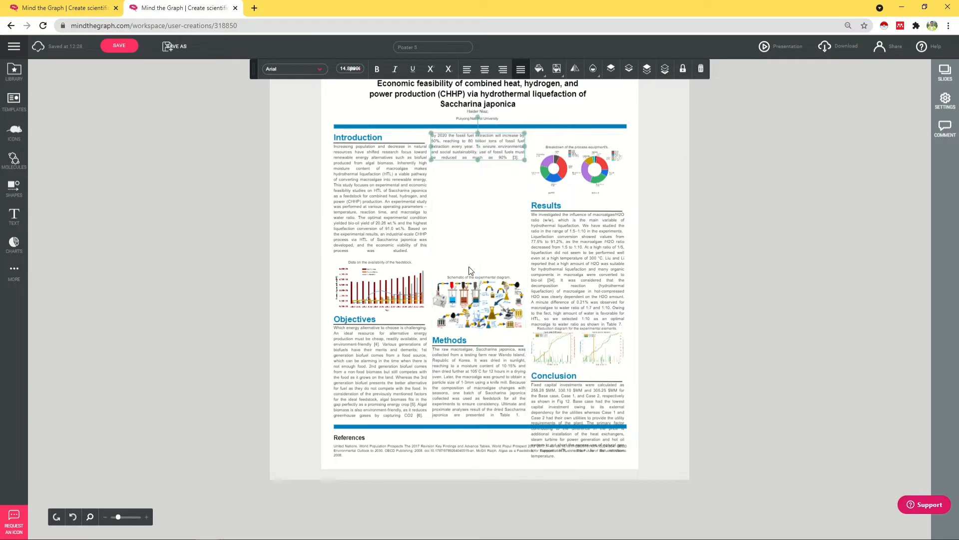
click(469, 284)
drag(483, 315, 483, 201)
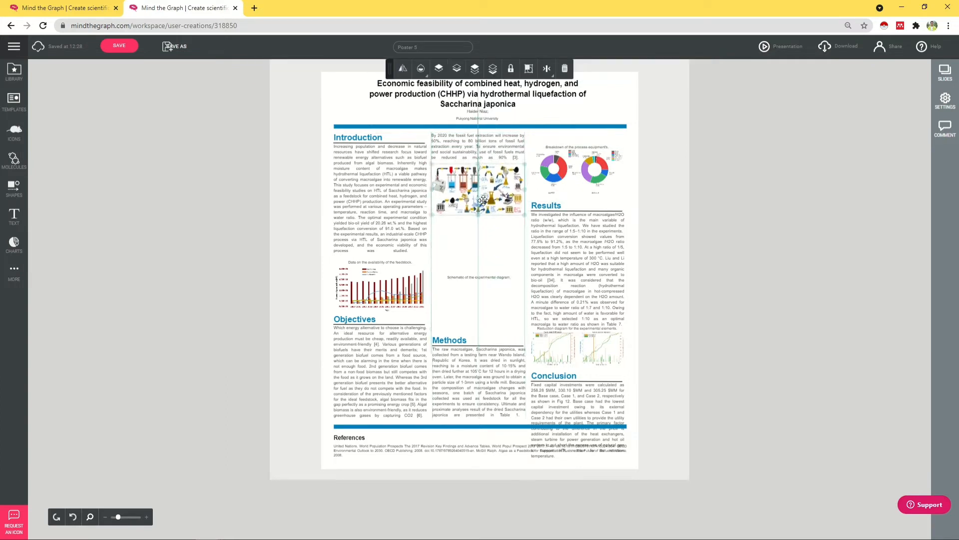
Step: Move the 'Schematic of the experimental diagram' caption up with the diagram just beneath it
click(494, 278)
click(497, 268)
click(494, 277)
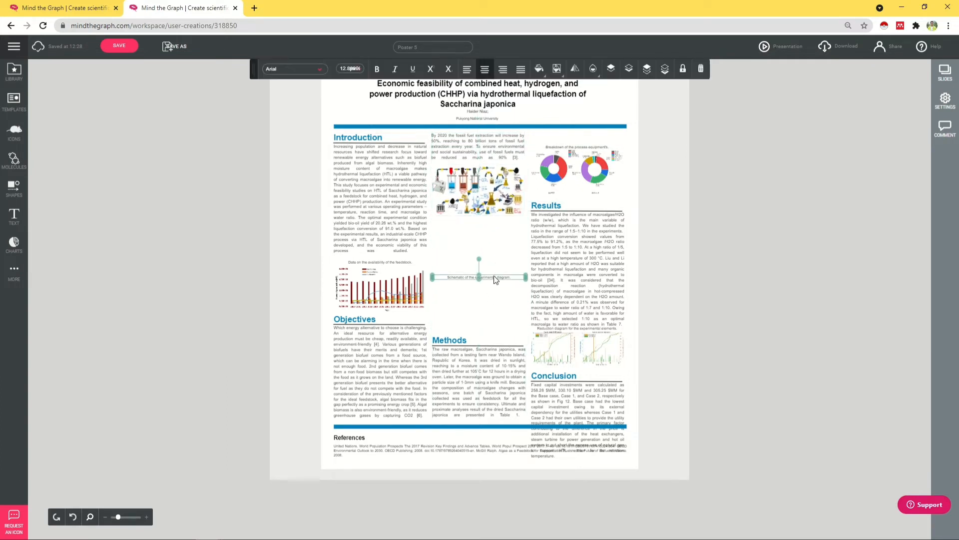
click(496, 278)
click(504, 295)
click(504, 279)
mouse_move(503, 279)
mouse_down()
mouse_move(503, 207)
mouse_move(501, 292)
mouse_up()
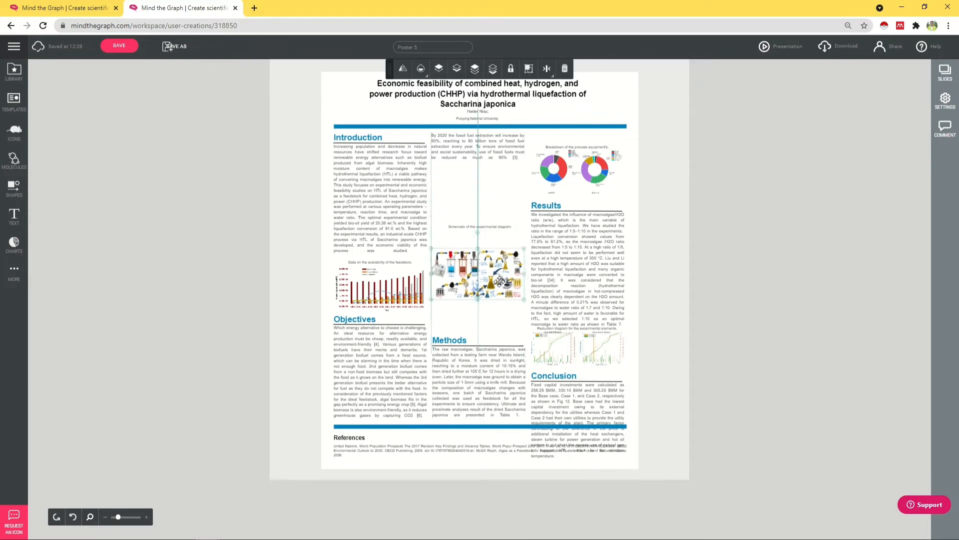
click(498, 227)
drag(503, 229, 502, 169)
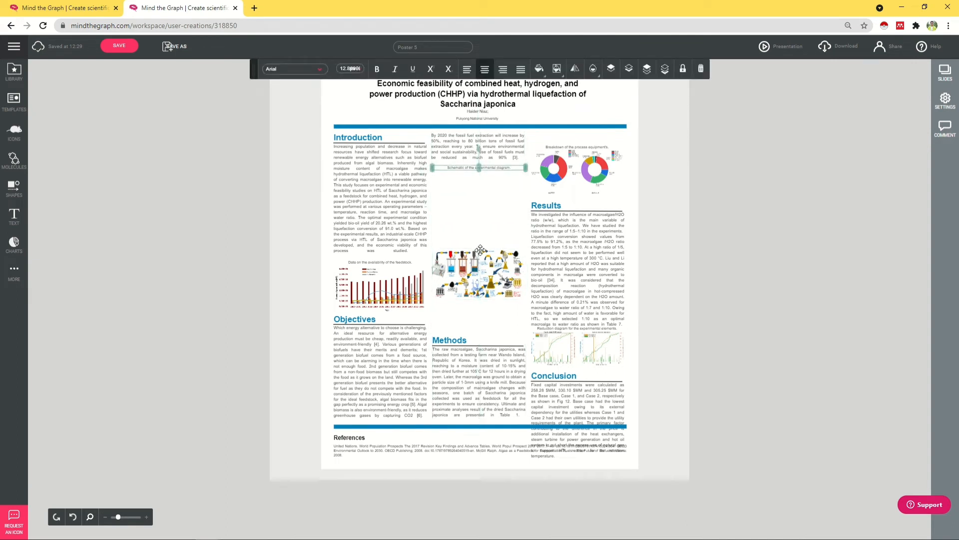
drag(483, 276, 483, 200)
Step: Move the Methods heading, underline and text up below the diagram
click(463, 341)
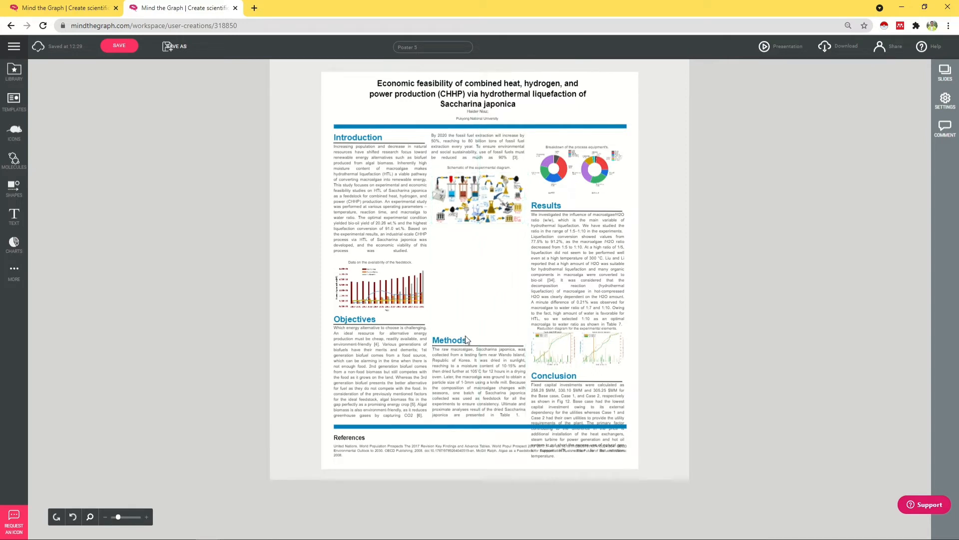
shift+click(456, 341)
shift+click(462, 370)
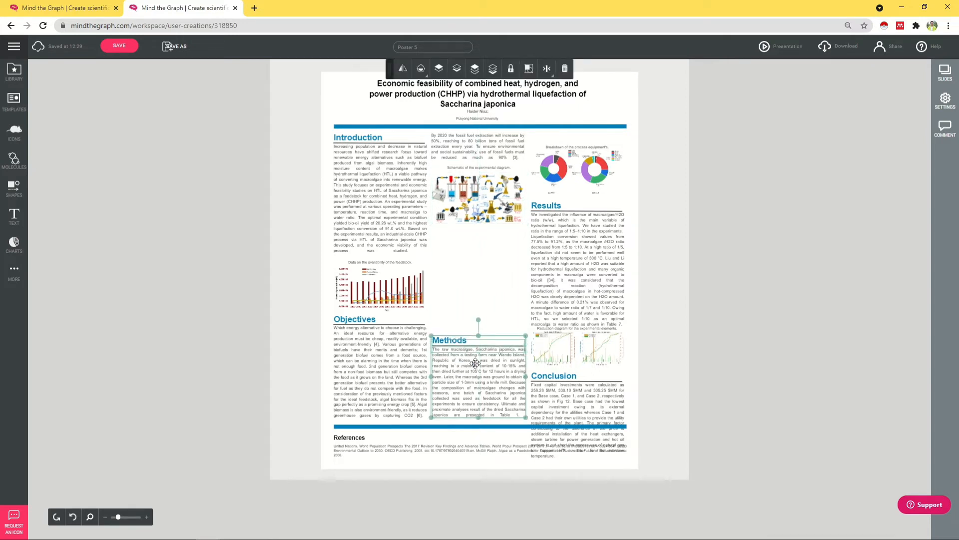
drag(488, 363, 486, 257)
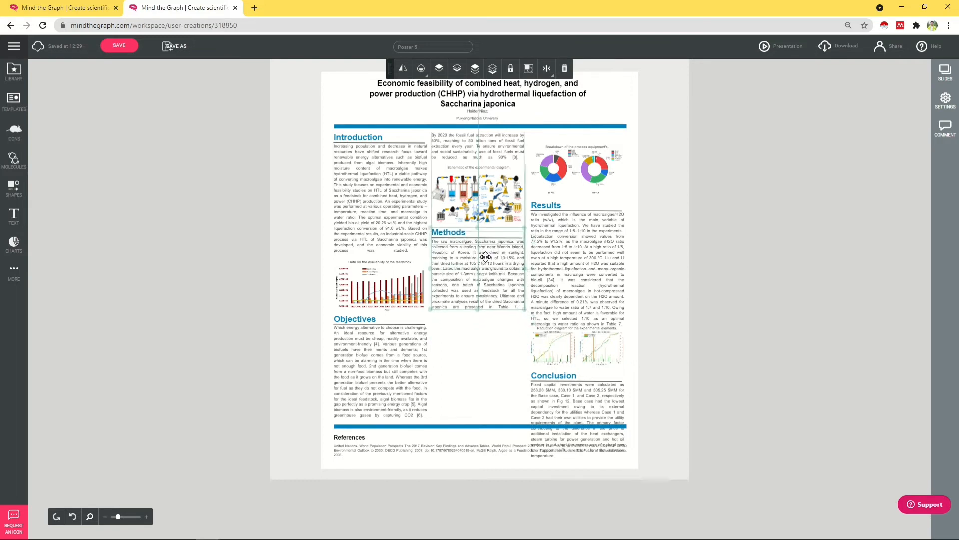
double_click(481, 274)
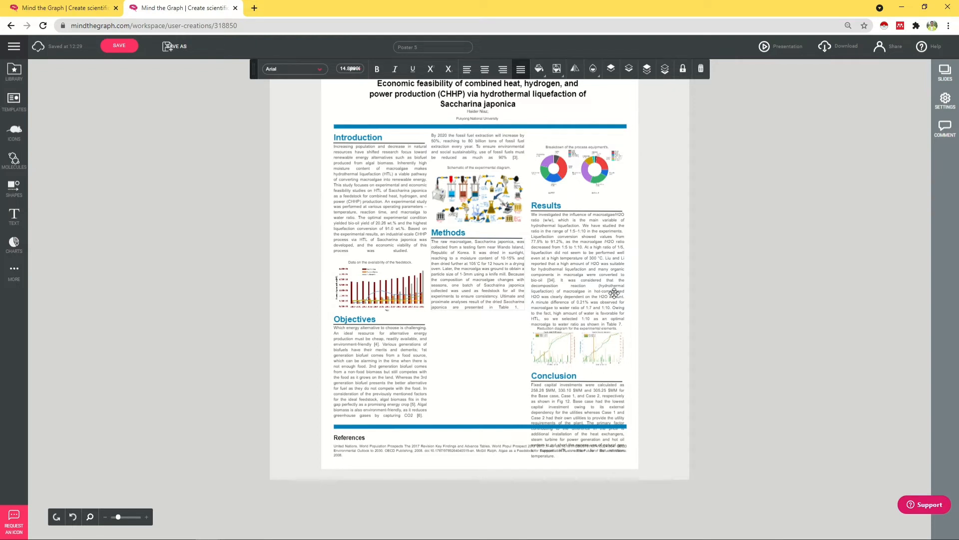
Step: Move Conclusion off the right edge and place an enlarged Results charts image below Methods
click(600, 345)
click(586, 390)
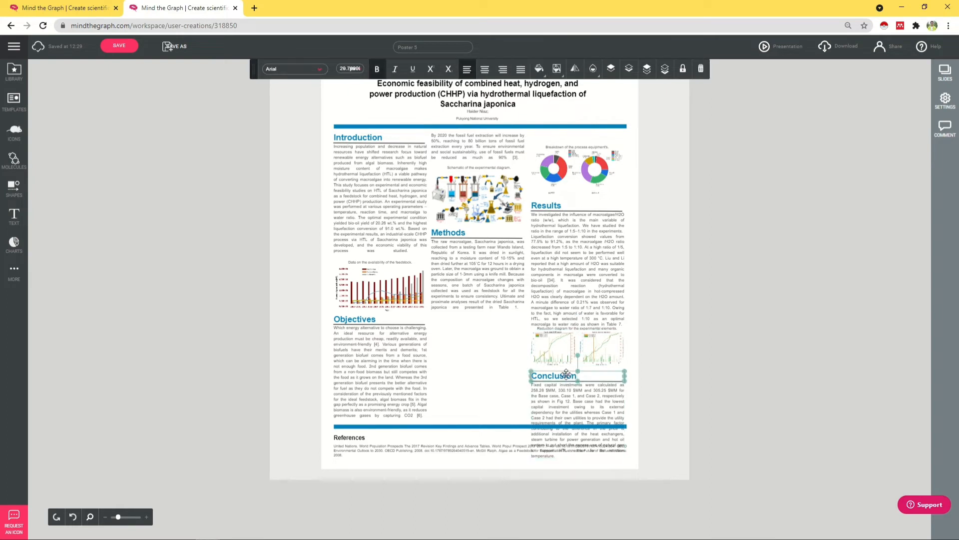
drag(603, 389, 703, 359)
drag(593, 362, 492, 409)
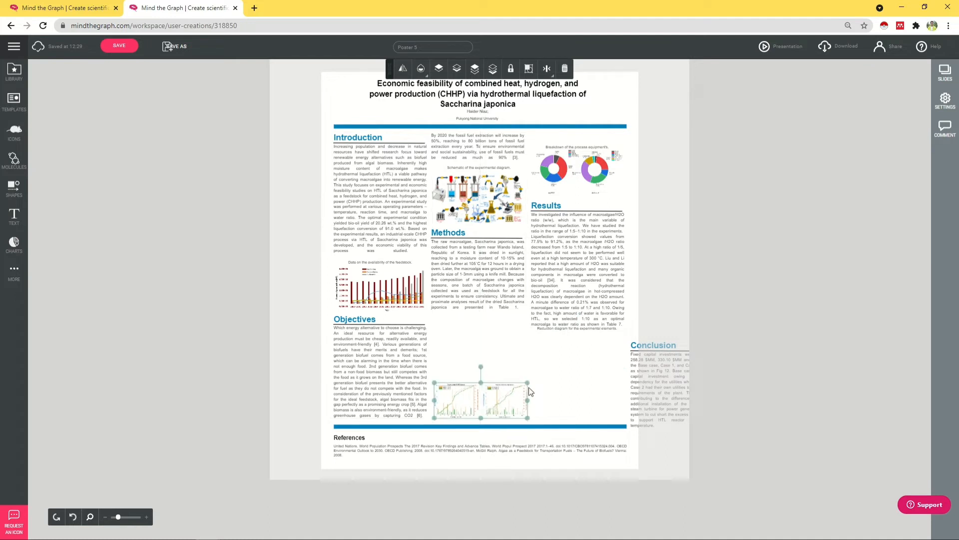
drag(529, 382, 620, 346)
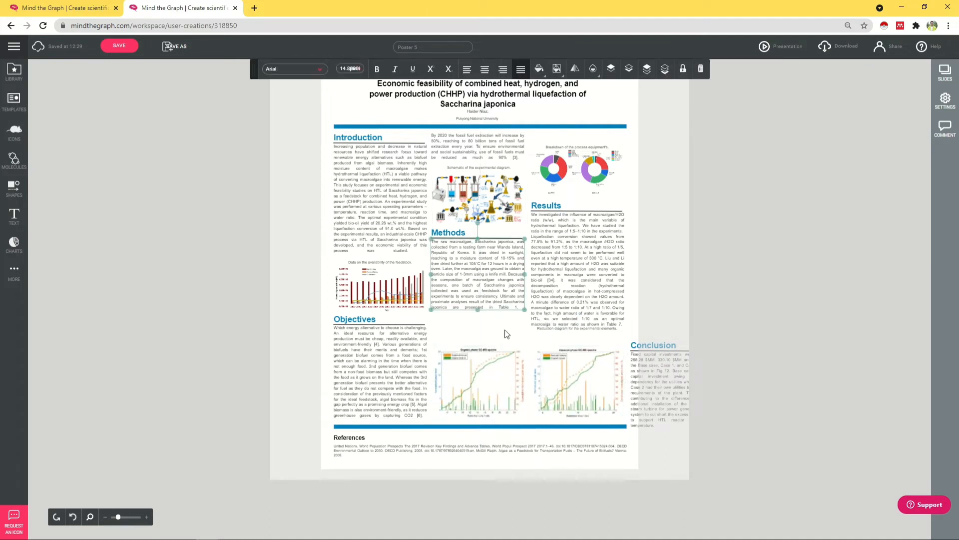
drag(542, 387, 542, 389)
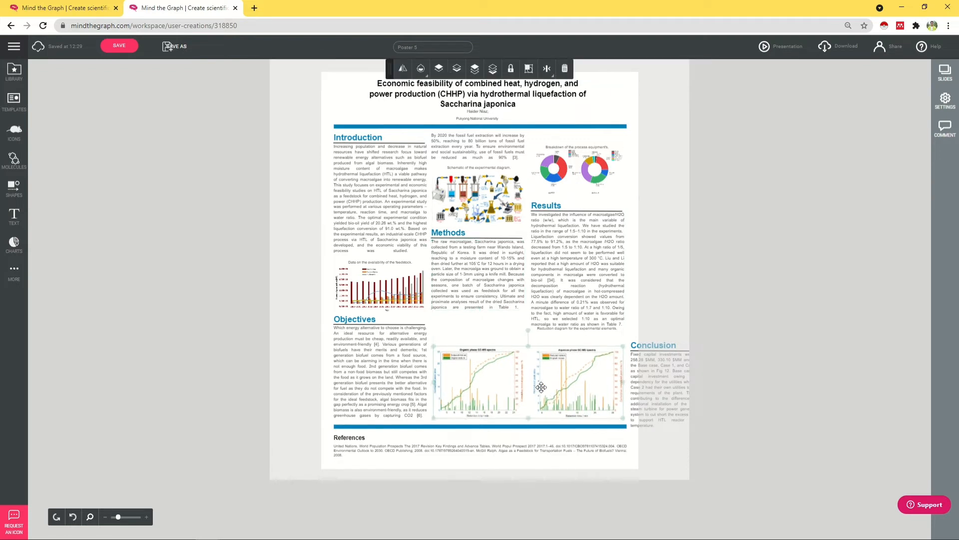
Step: Begin selecting the Results paragraph text that will be removed
click(591, 278)
double_click(585, 318)
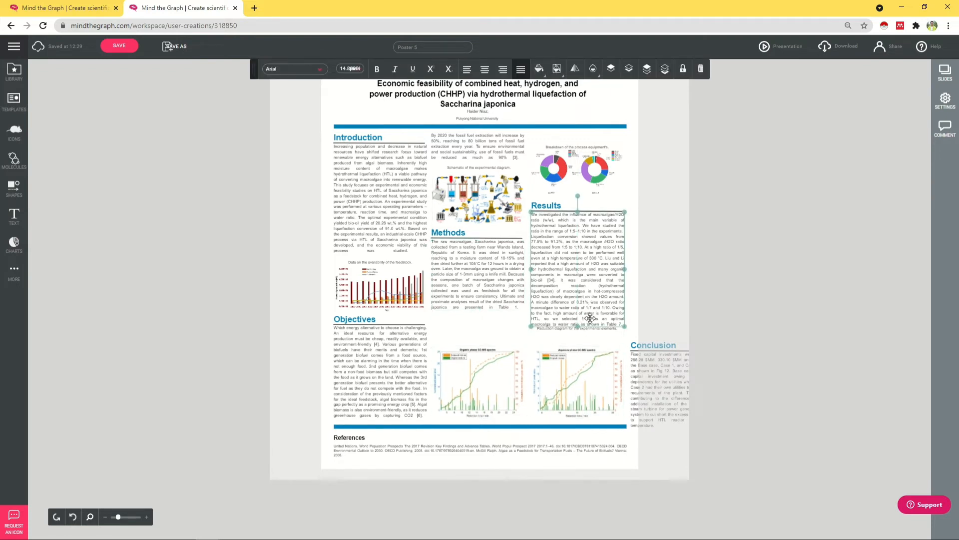
double_click(574, 302)
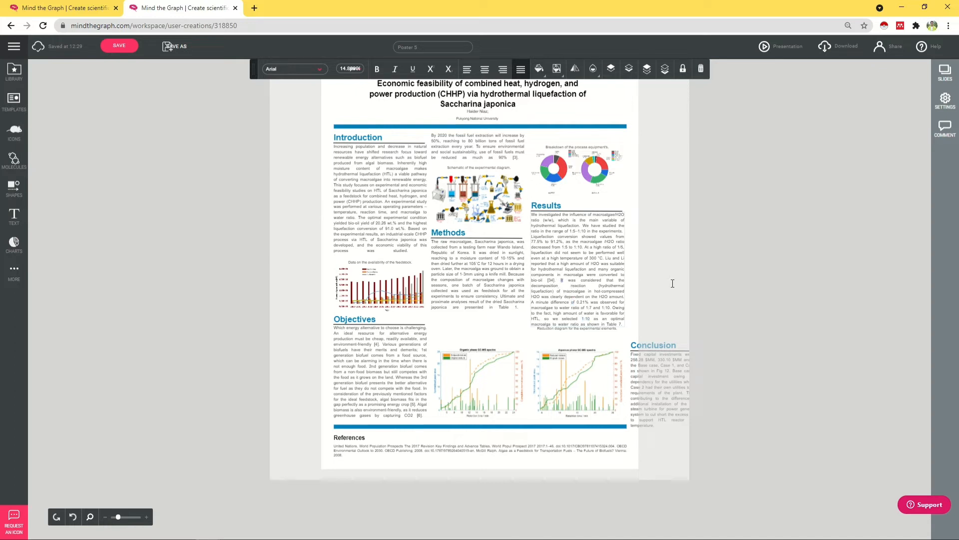
Step: Delete the Results sentences from 'It was considered' to 'Table 7.' and reposition the Reduction diagram caption
key(shift+Down)
key(shift+Down)
key(shift+Down)
key(shift+Down)
key(shift+Down)
key(shift+Down)
key(shift+Down)
key(shift+Down)
key(shift+Down)
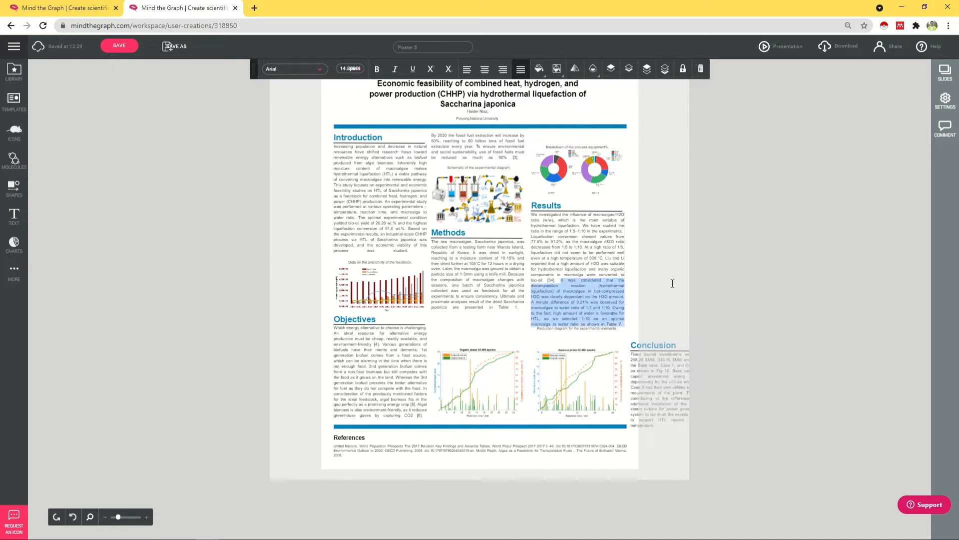
key(Delete)
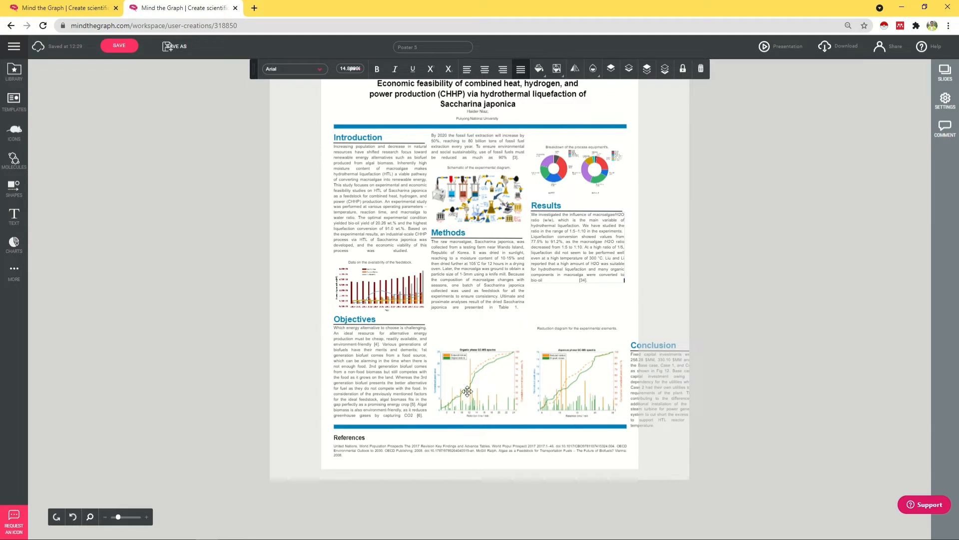
click(578, 328)
drag(579, 328, 541, 343)
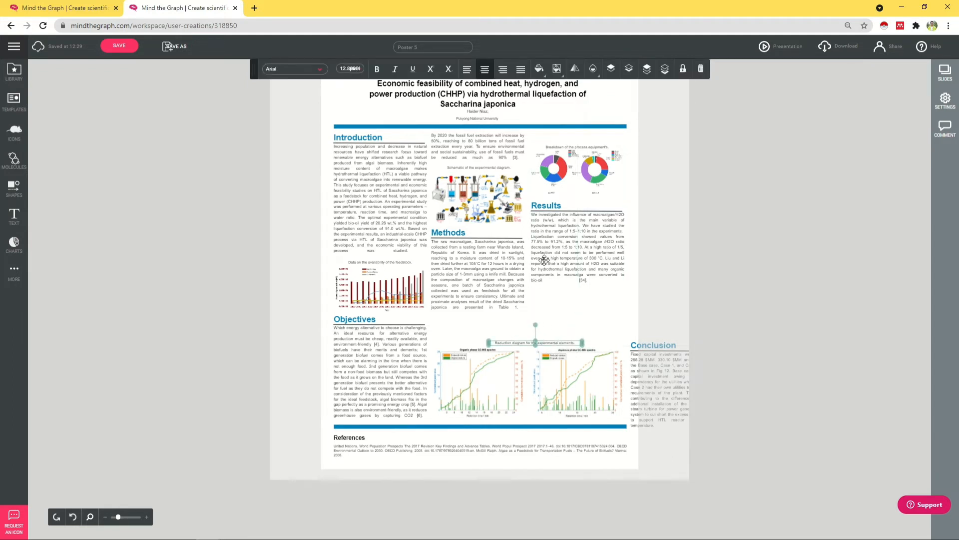
Step: Delete the By 2020 text box and move the schematic caption and diagram up the middle column
click(489, 148)
key(Delete)
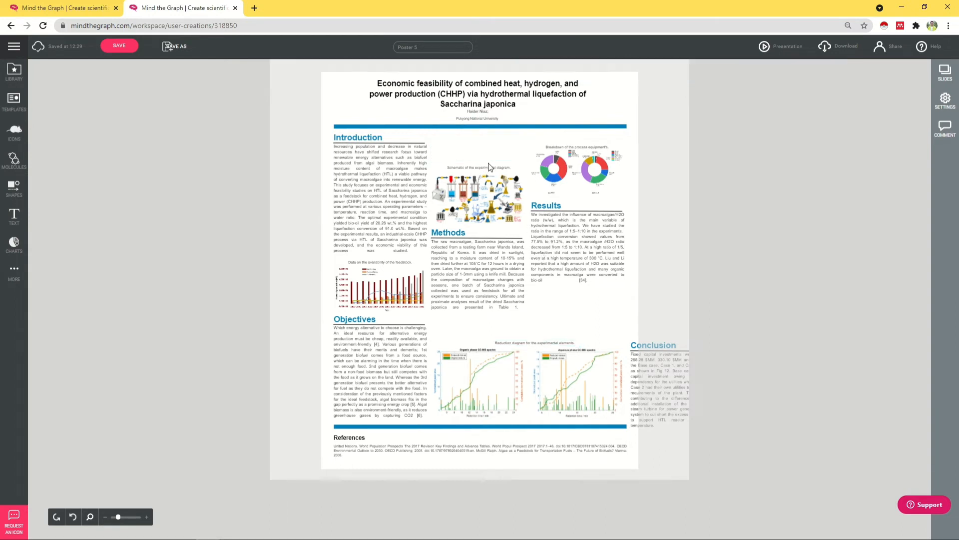
click(489, 168)
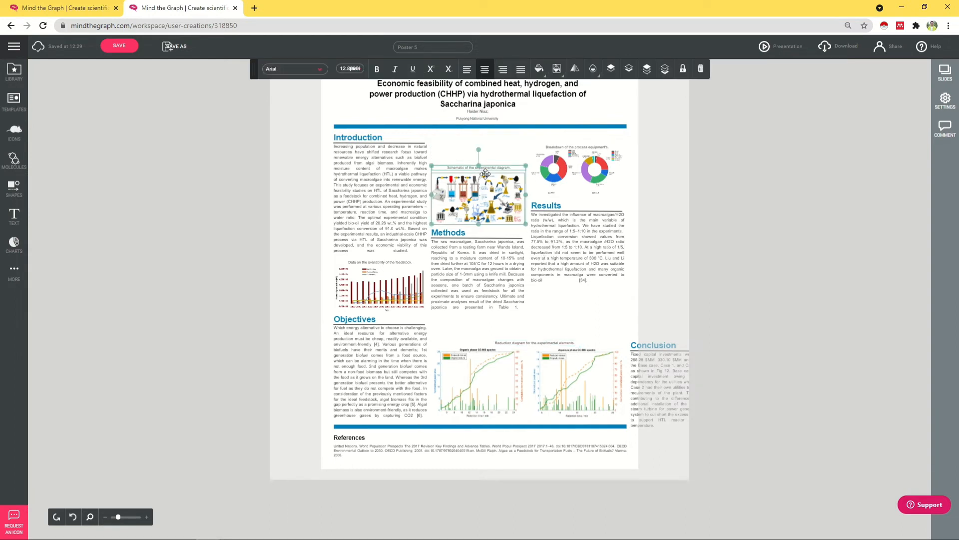
click(482, 193)
click(492, 173)
click(494, 171)
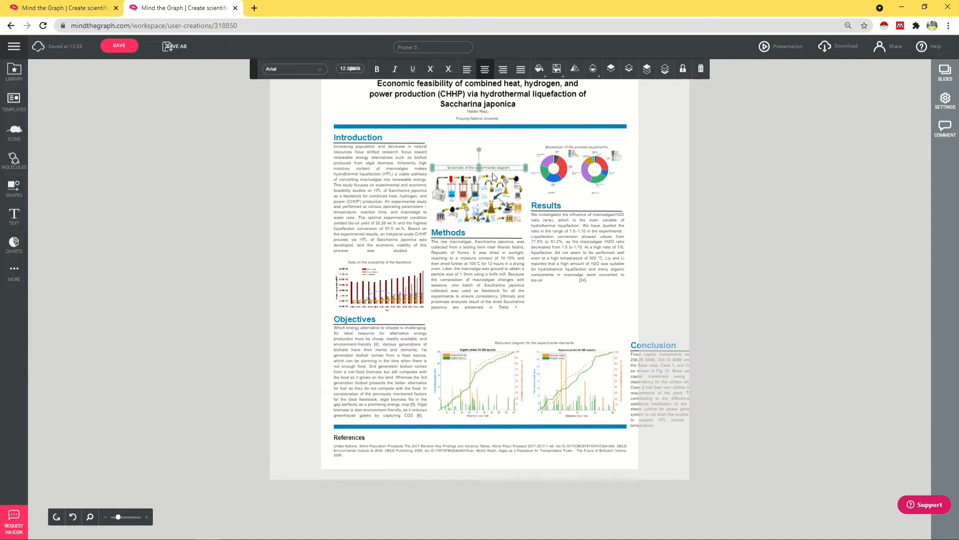
shift+click(488, 183)
drag(488, 183, 488, 153)
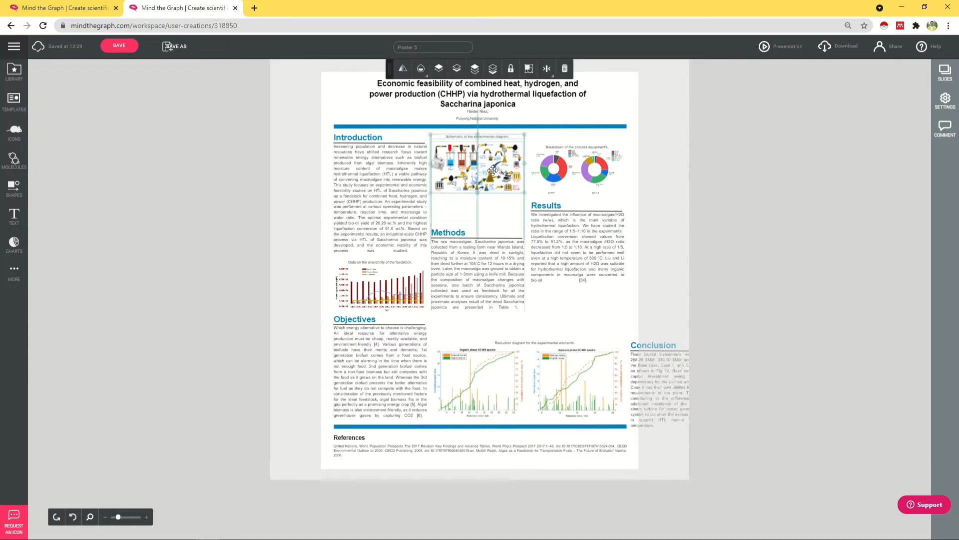
Step: Move the Methods heading, underline and text up slightly
click(447, 234)
shift+click(448, 230)
shift+click(454, 259)
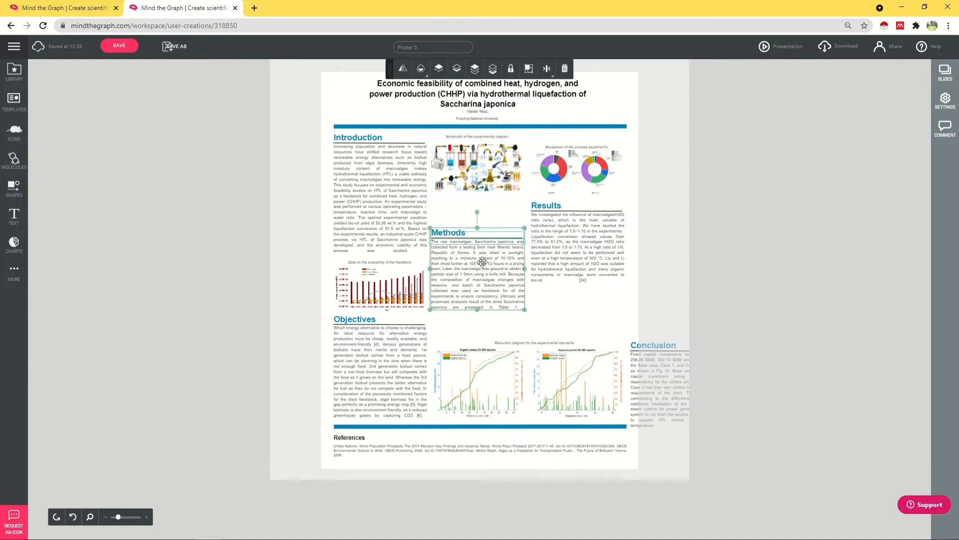
drag(480, 262, 481, 230)
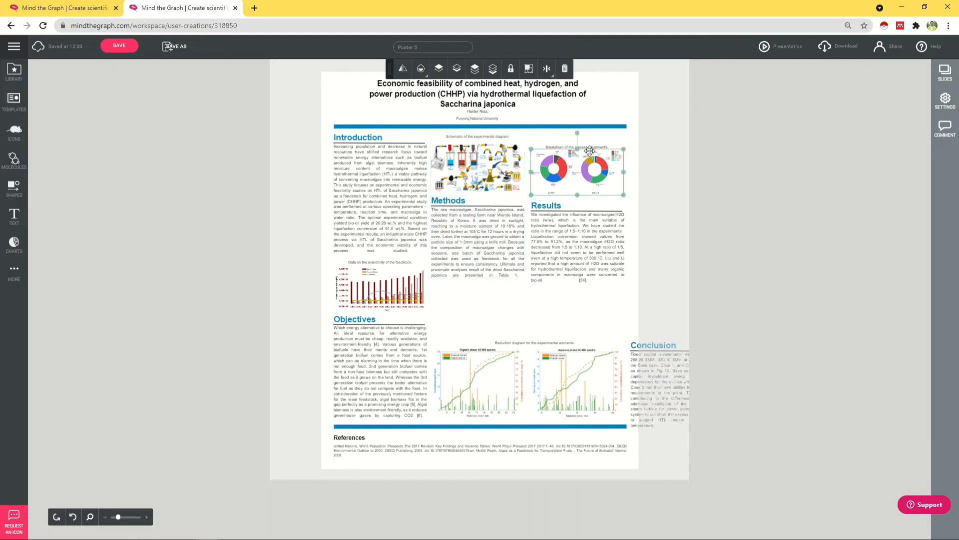
Step: Place the enlarged donut-chart figure and 'Breakdown of the process equipments' caption below Methods
drag(584, 160, 482, 299)
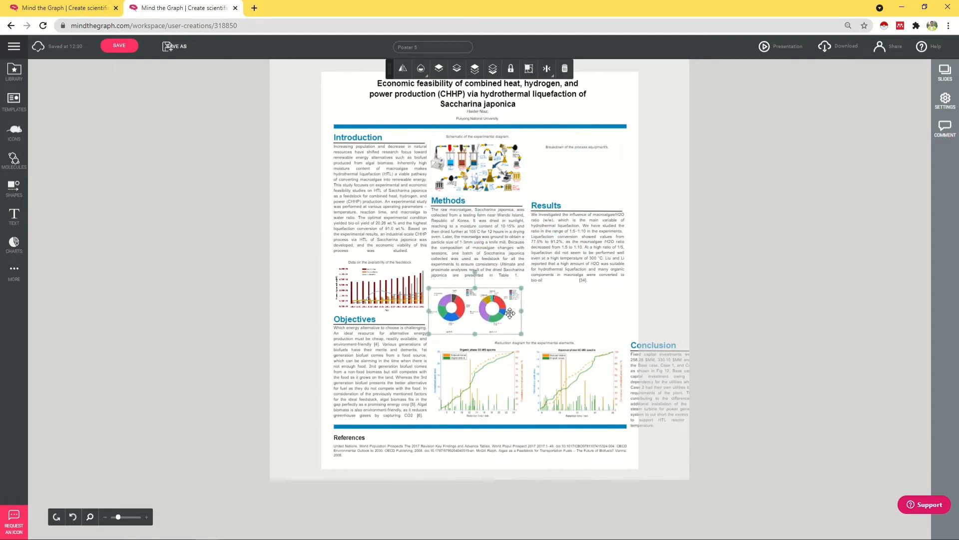
drag(522, 333, 523, 336)
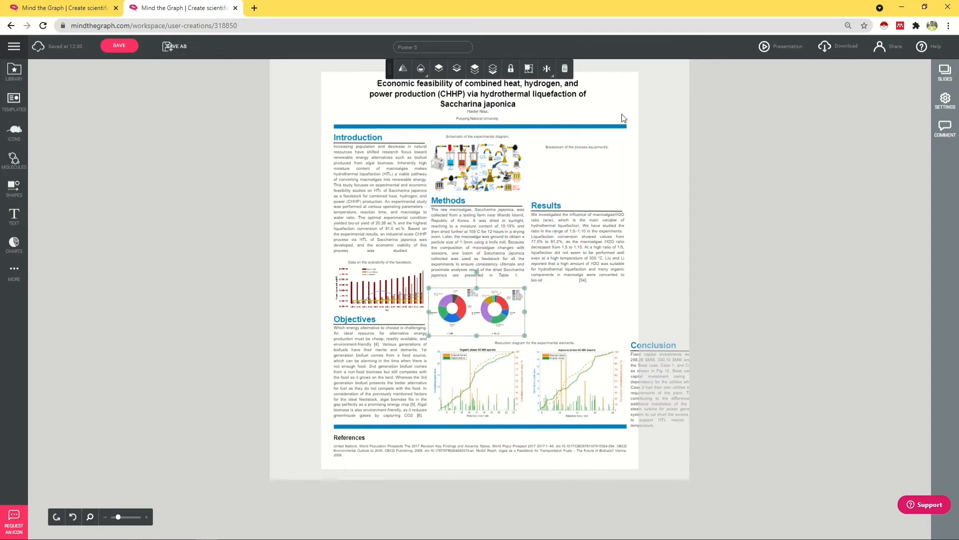
click(589, 153)
drag(593, 149, 494, 282)
Step: Move the Results heading, underline and text to the top of the right column
click(564, 209)
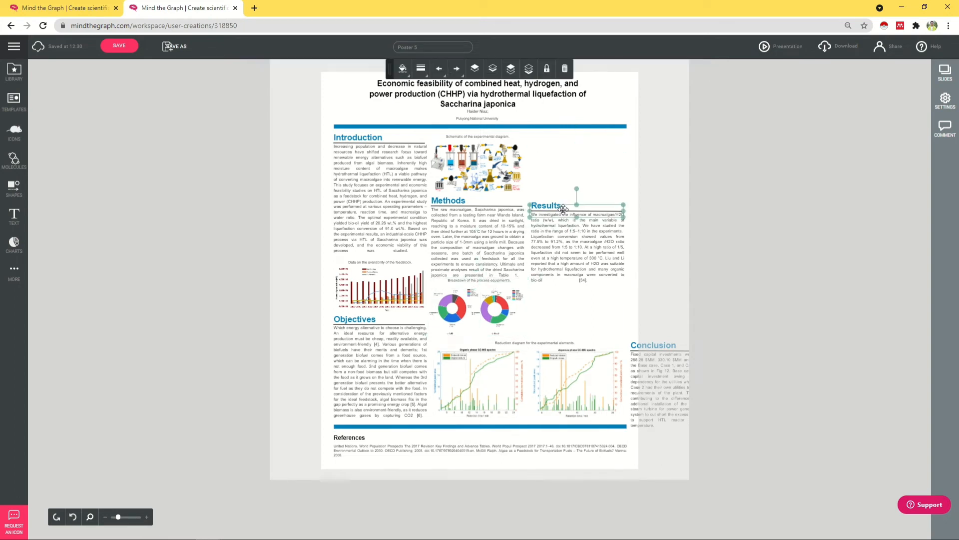
shift+click(559, 211)
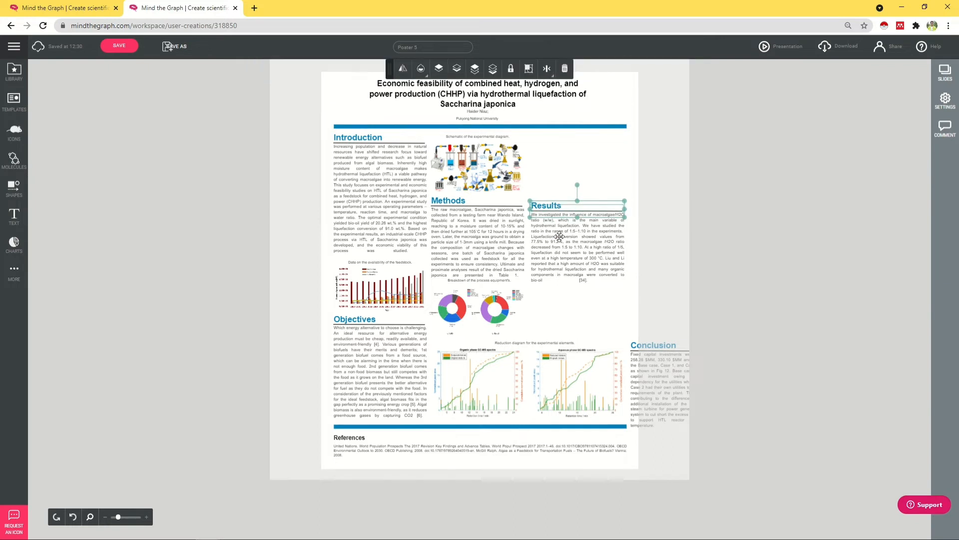
shift+click(560, 237)
drag(572, 245, 570, 181)
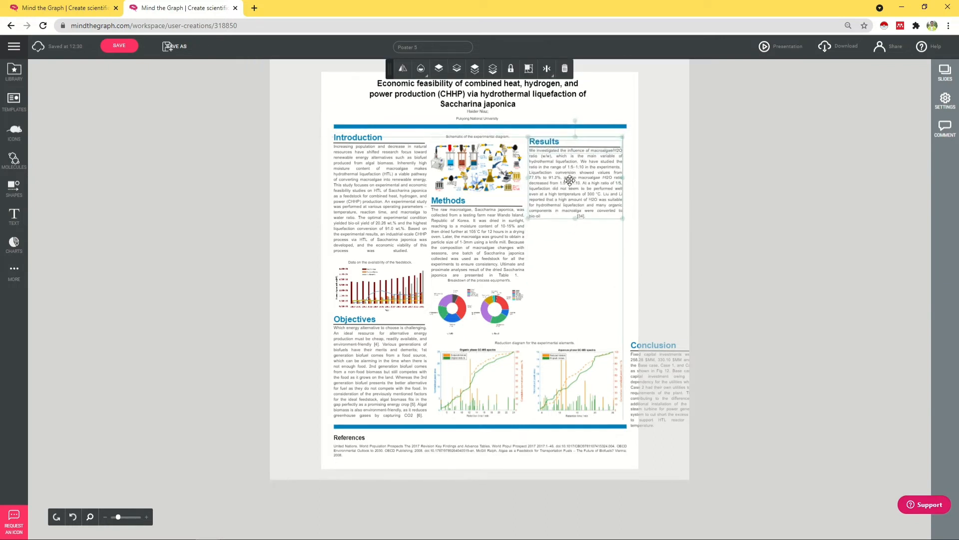
Step: Bring the Conclusion box from the poster's right edge into the space under Results
click(659, 353)
click(662, 345)
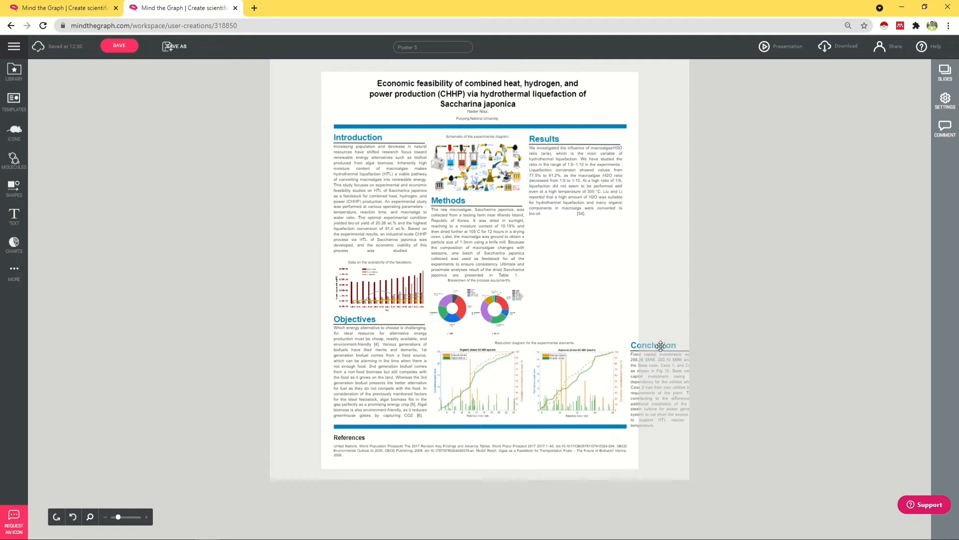
drag(662, 343, 572, 268)
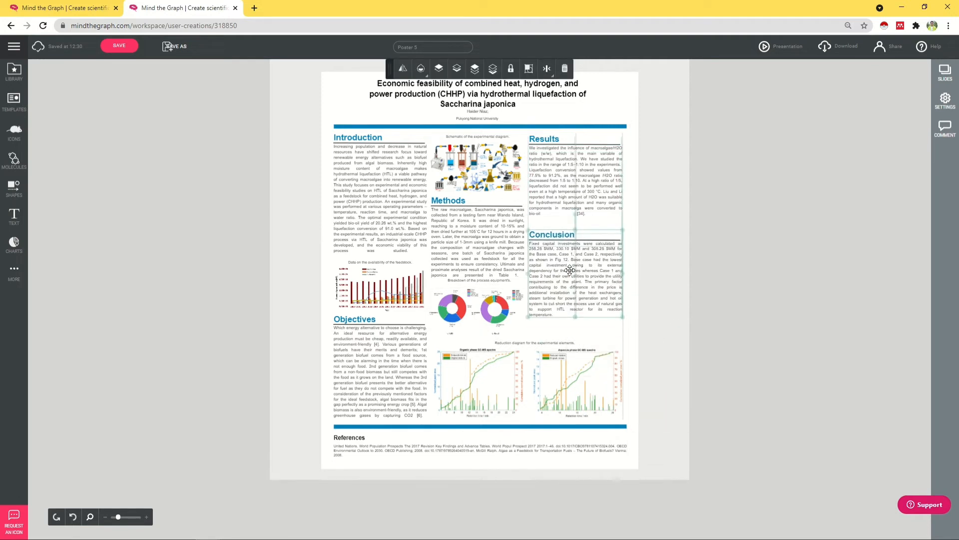
Step: Select the Conclusion heading, underline and text together and nudge them down slightly
click(547, 331)
click(539, 356)
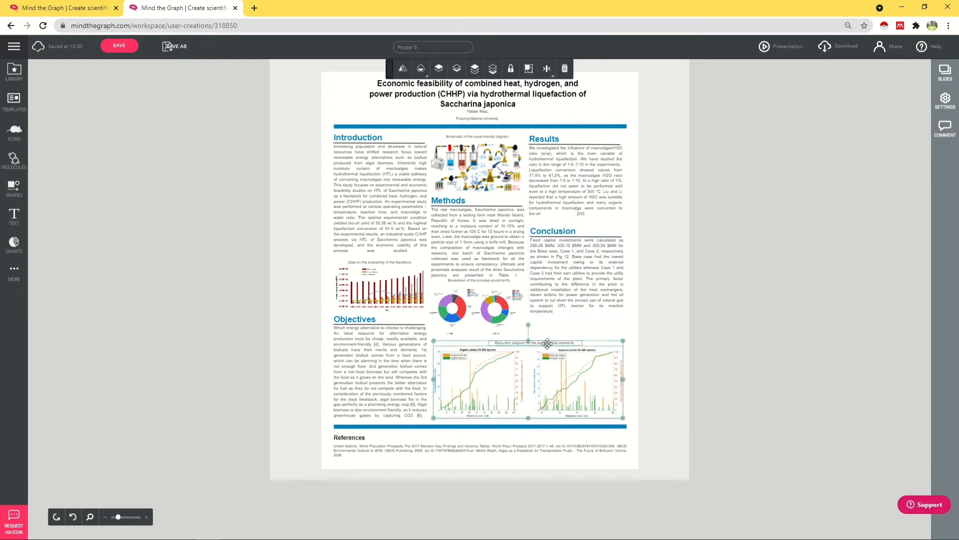
click(538, 361)
click(567, 297)
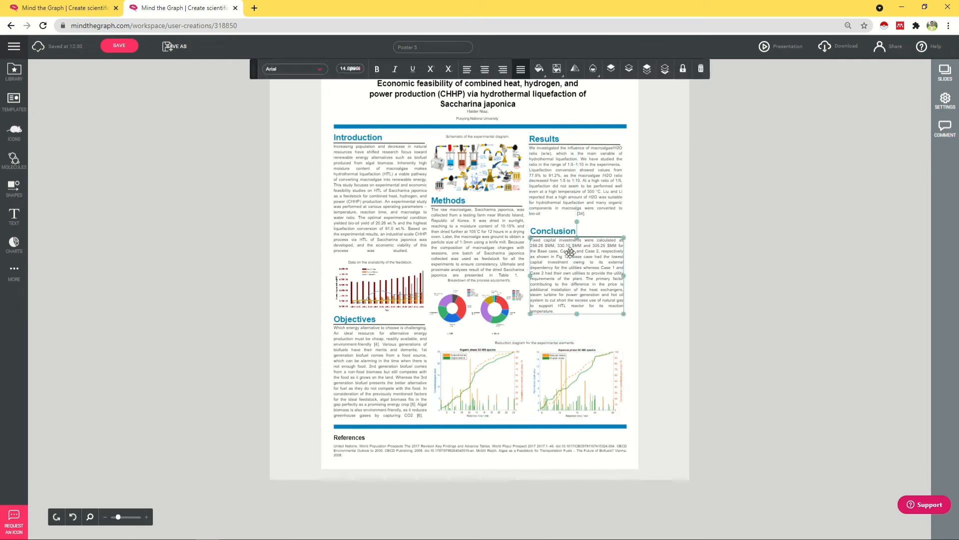
shift+click(565, 231)
click(578, 257)
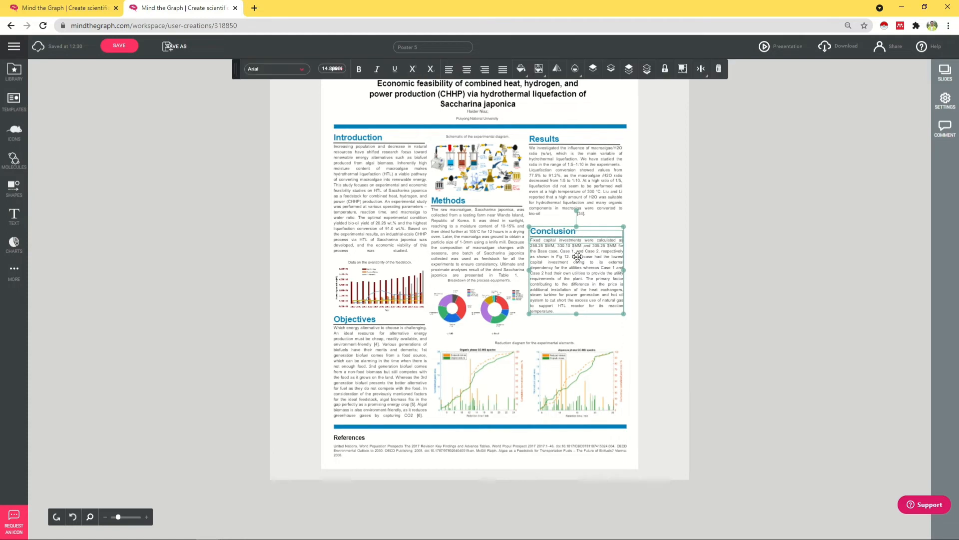
shift+click(583, 236)
drag(584, 237, 584, 258)
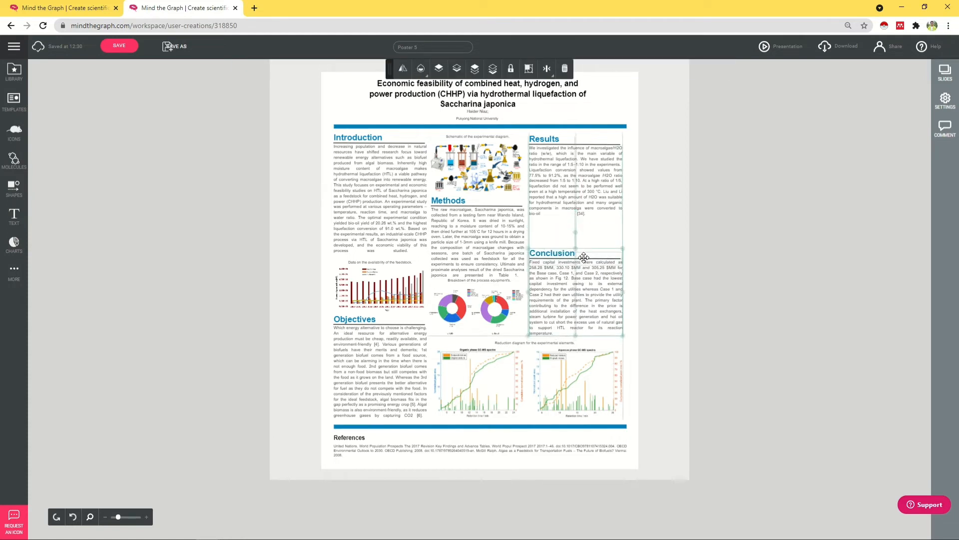
click(578, 194)
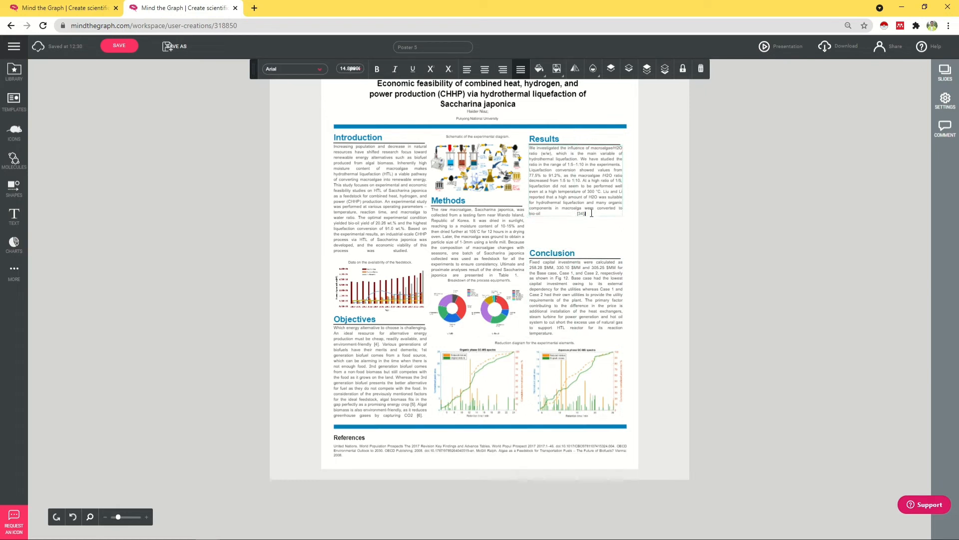
Step: Copy the last Results sentence and paste it again at the end of the text
drag(591, 213, 591, 199)
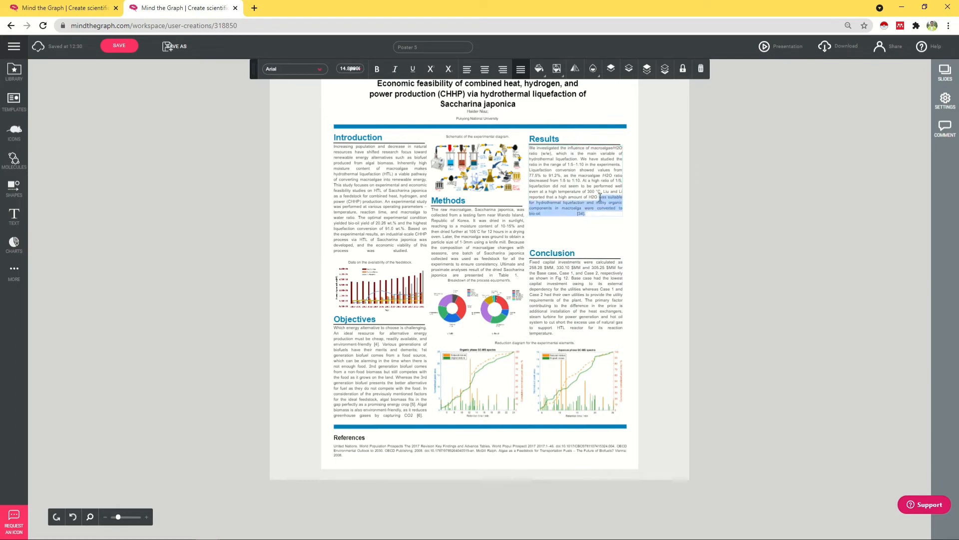
key(ctrl+c)
key(ctrl+v)
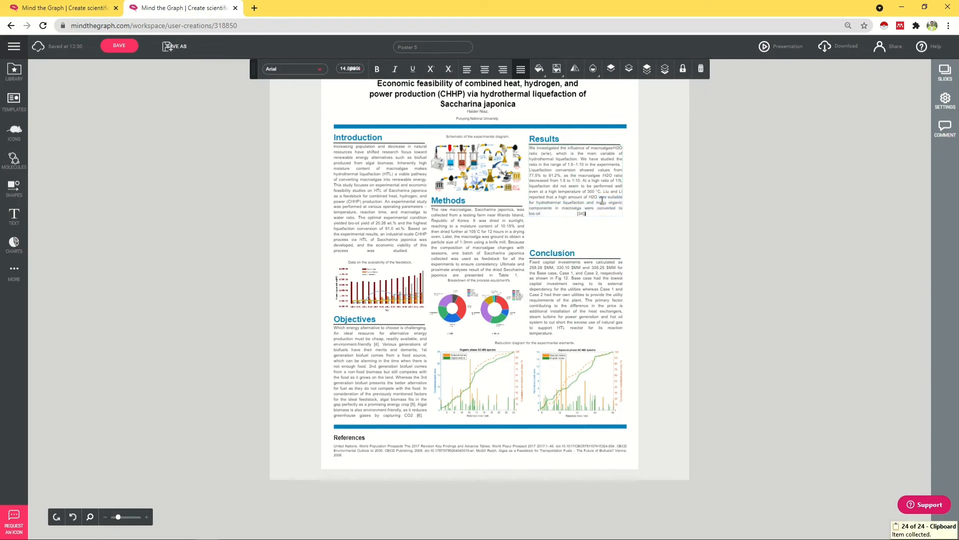
key(ctrl+v)
key(ctrl+v)
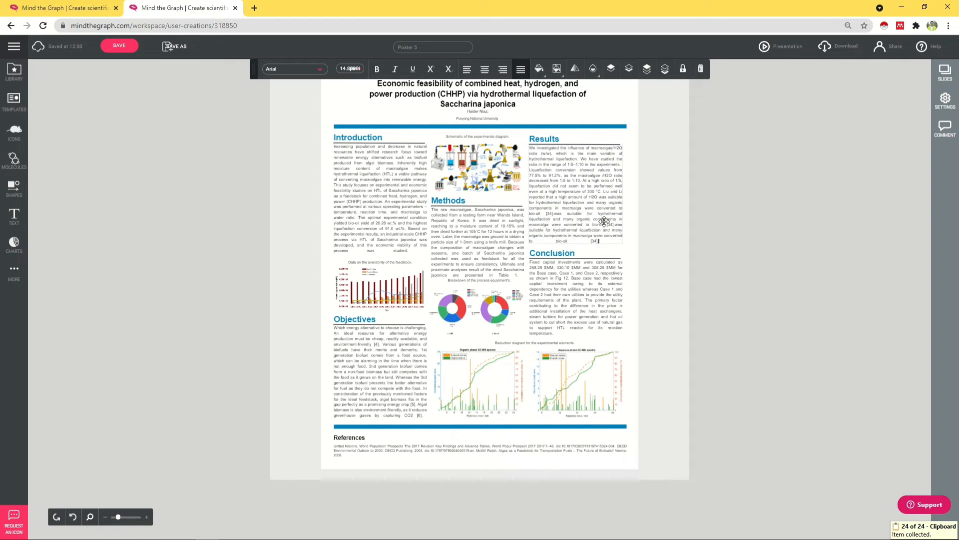
Step: Apply Justify alignment to all of the Results text
click(502, 69)
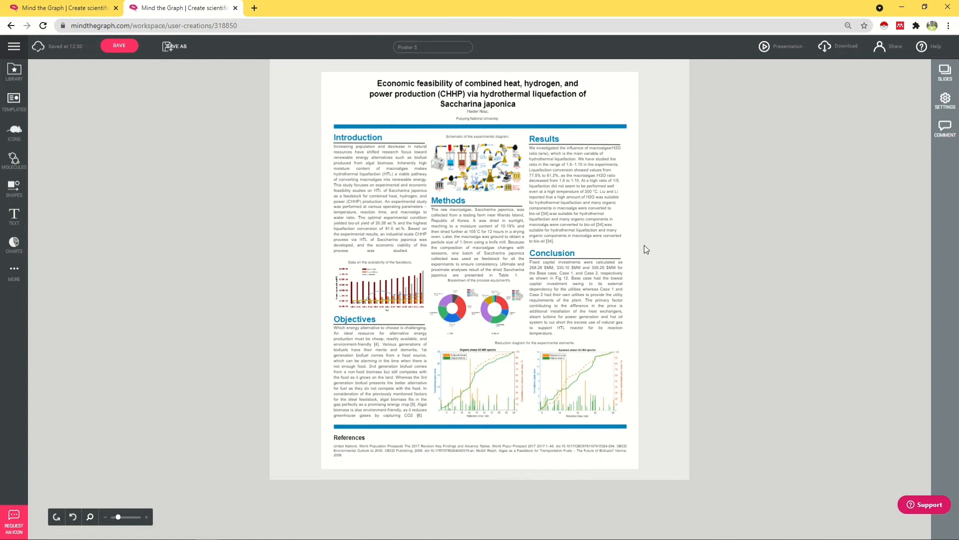
click(580, 227)
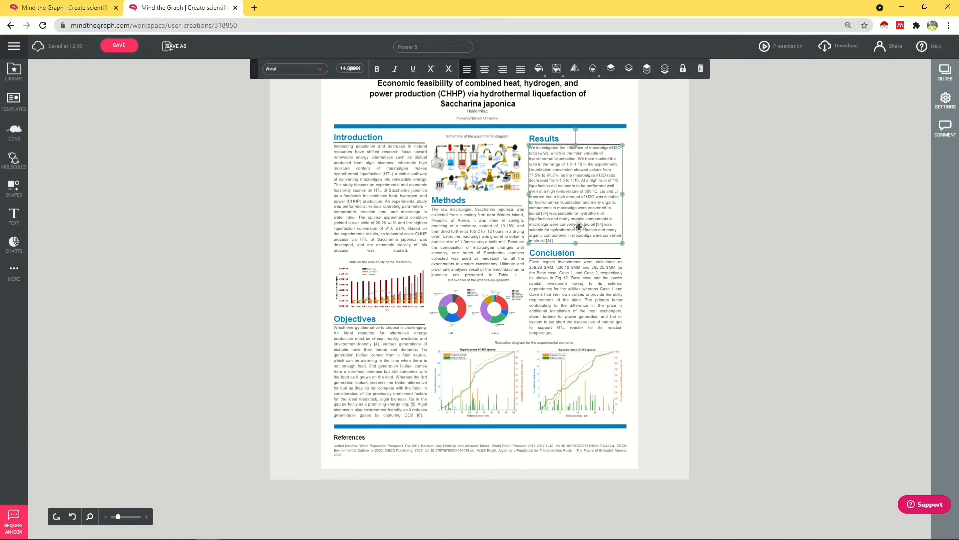
double_click(580, 227)
key(ctrl+a)
click(520, 69)
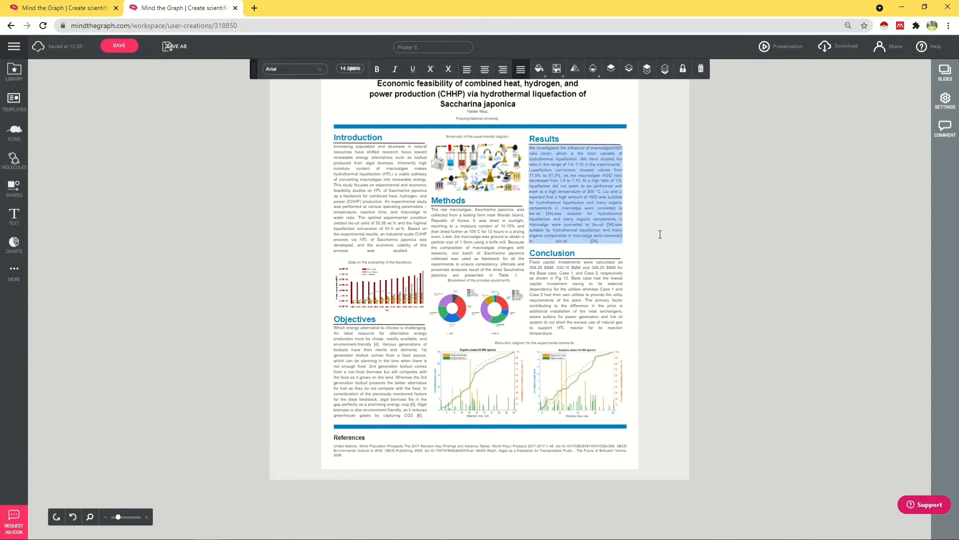
click(664, 223)
Step: Widen the poster title box on both sides so the title fits on two lines
click(506, 97)
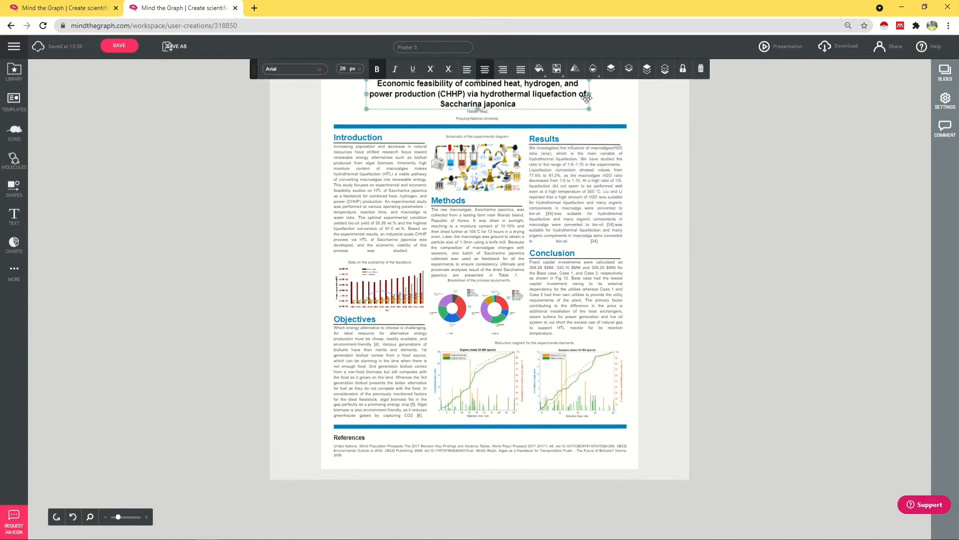
drag(588, 98, 630, 96)
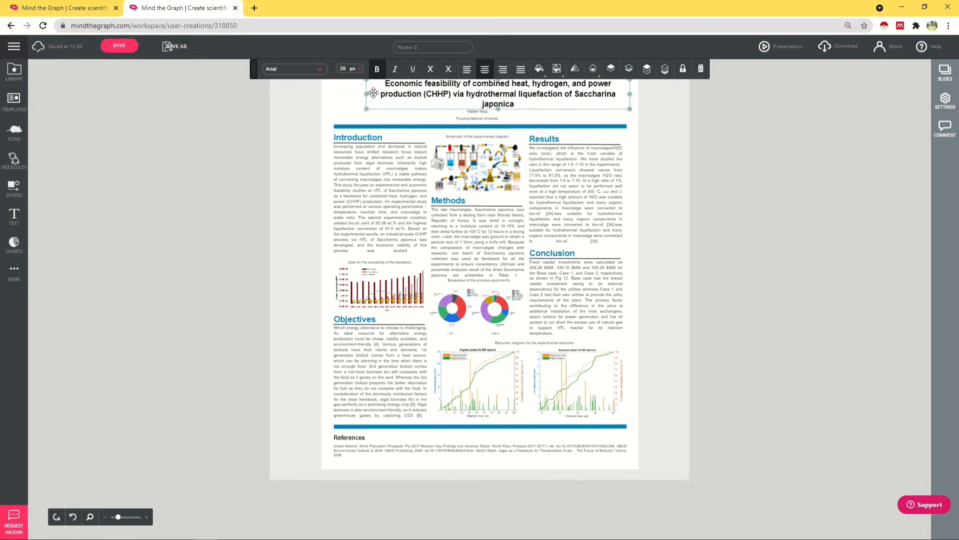
drag(367, 95, 334, 95)
click(483, 114)
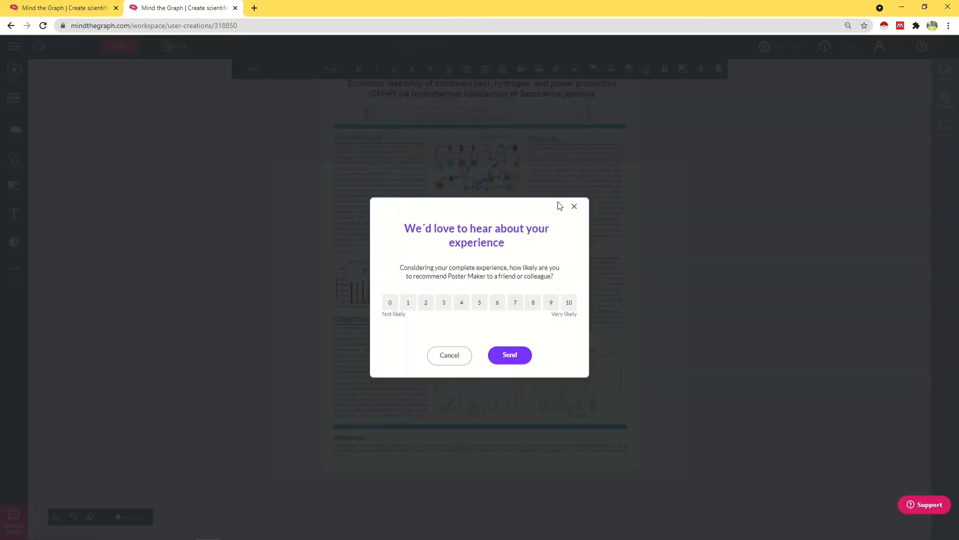
Step: Answer the feedback survey with a score of 10 and dismiss it
click(569, 305)
click(508, 356)
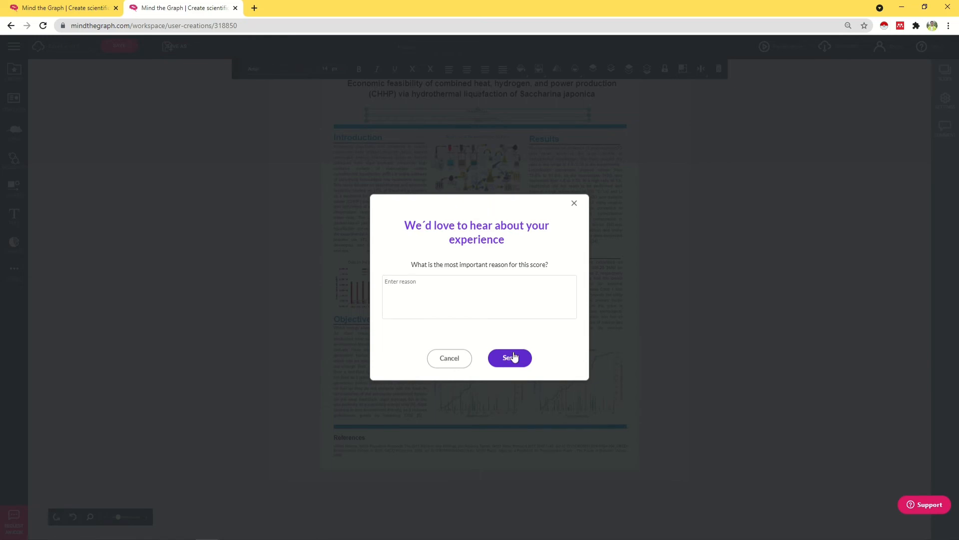
click(574, 202)
Step: Set the author block text to 22 px
click(332, 68)
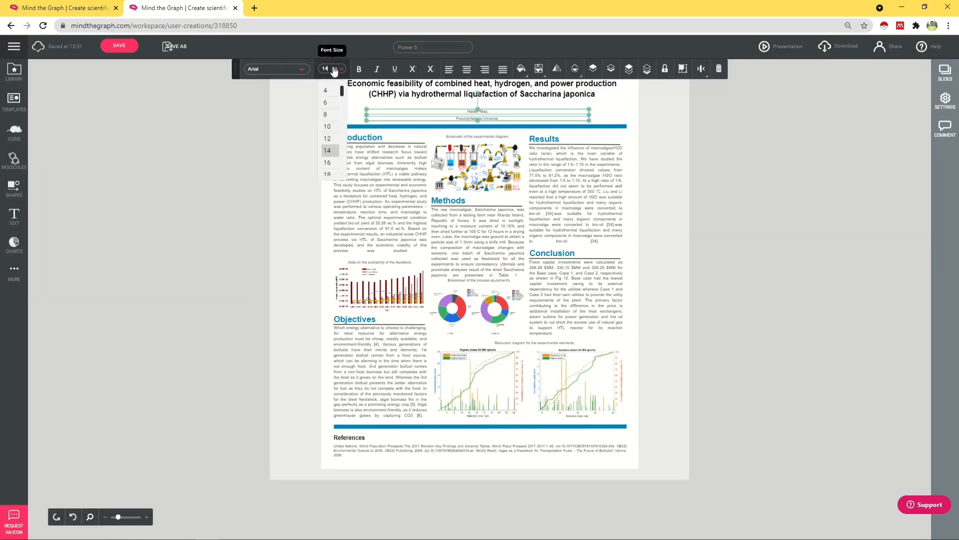
click(330, 173)
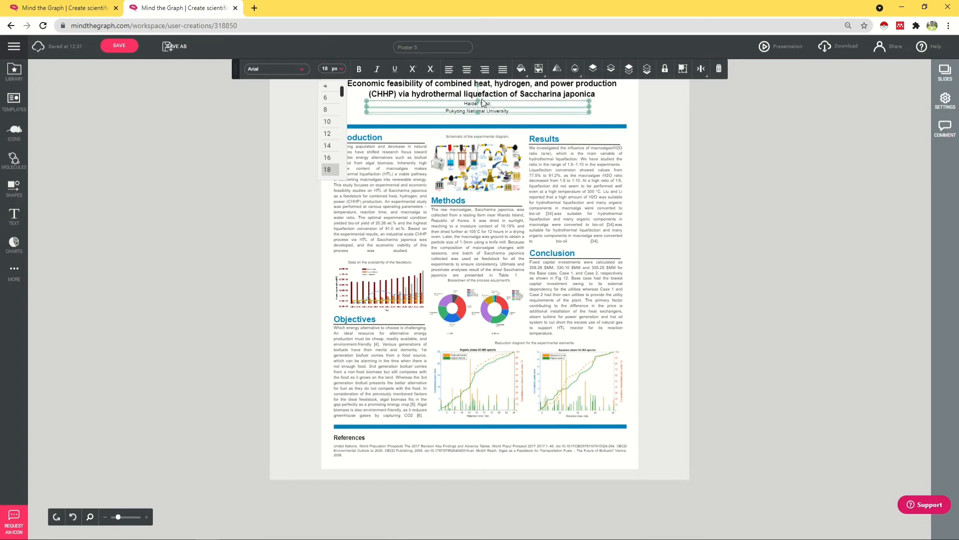
click(343, 70)
click(344, 71)
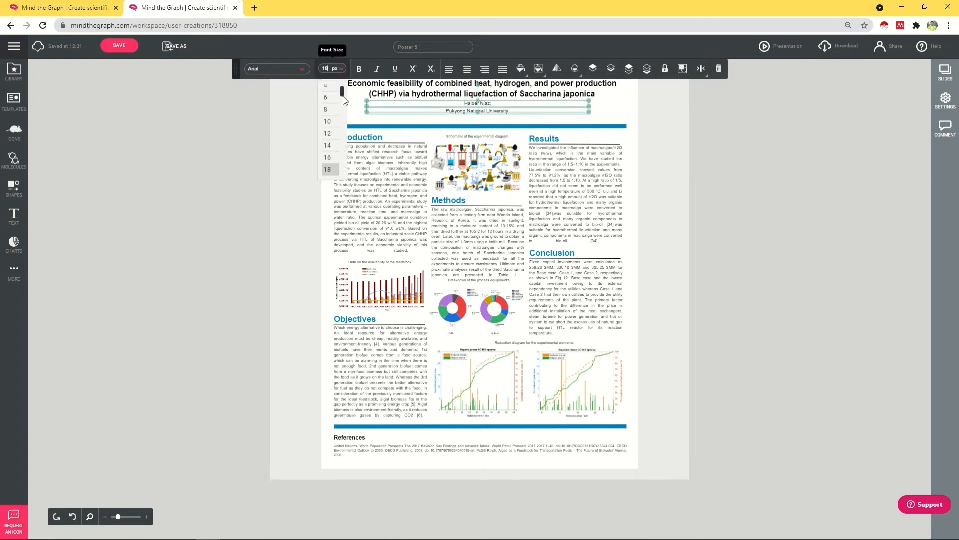
scroll(332, 145, down, 1)
click(327, 148)
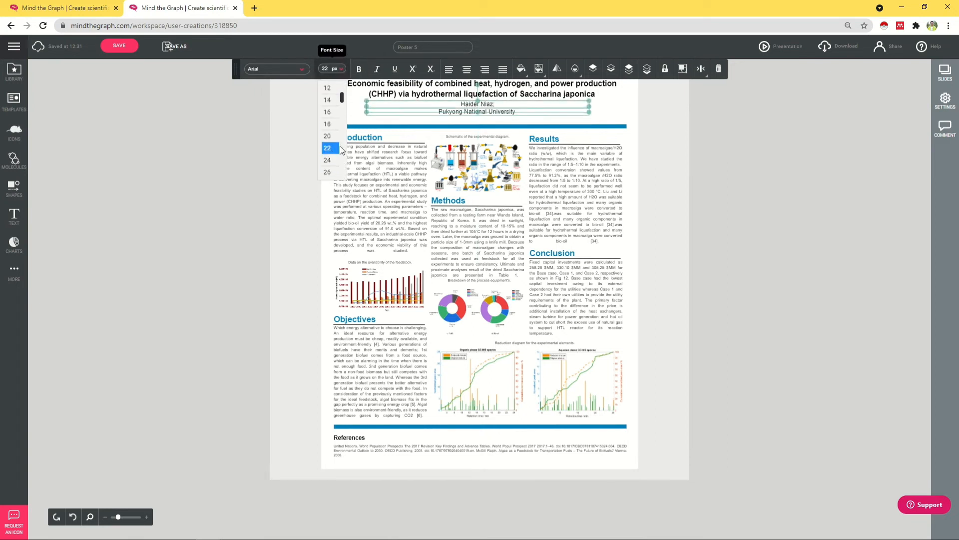
click(624, 111)
Step: Duplicate the affiliation line and replace its text with the author's e-mail address
click(481, 113)
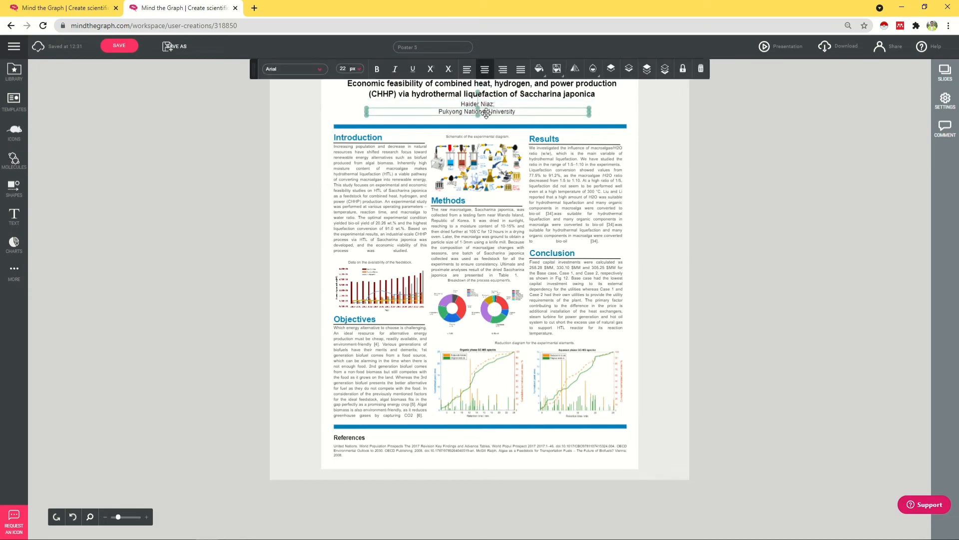
drag(492, 116, 492, 118)
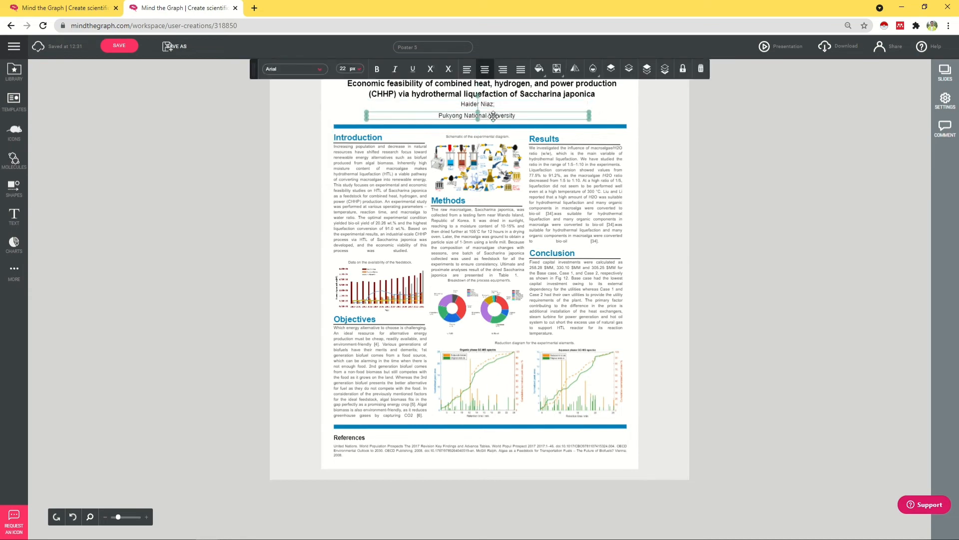
key(ctrl+z)
click(505, 113)
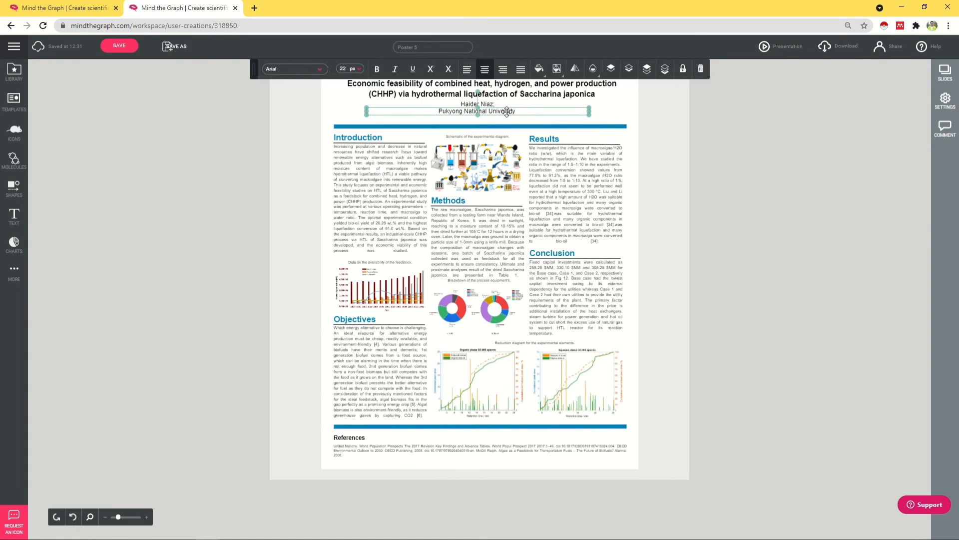
key(ctrl+v)
double_click(512, 118)
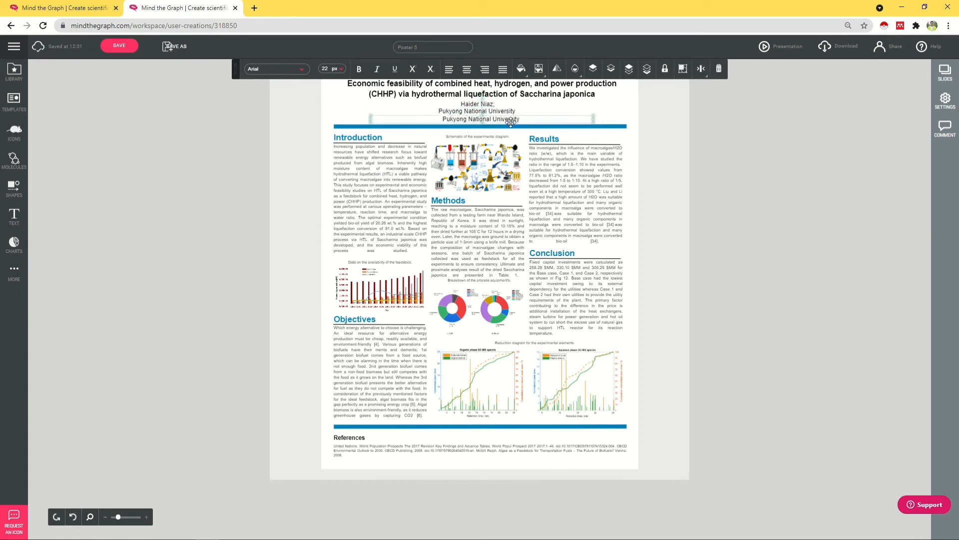
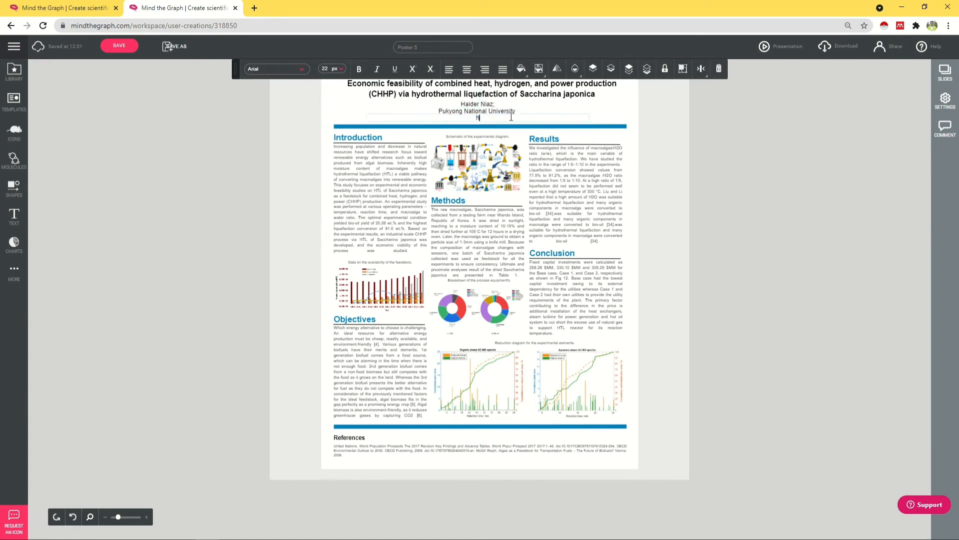
click(666, 267)
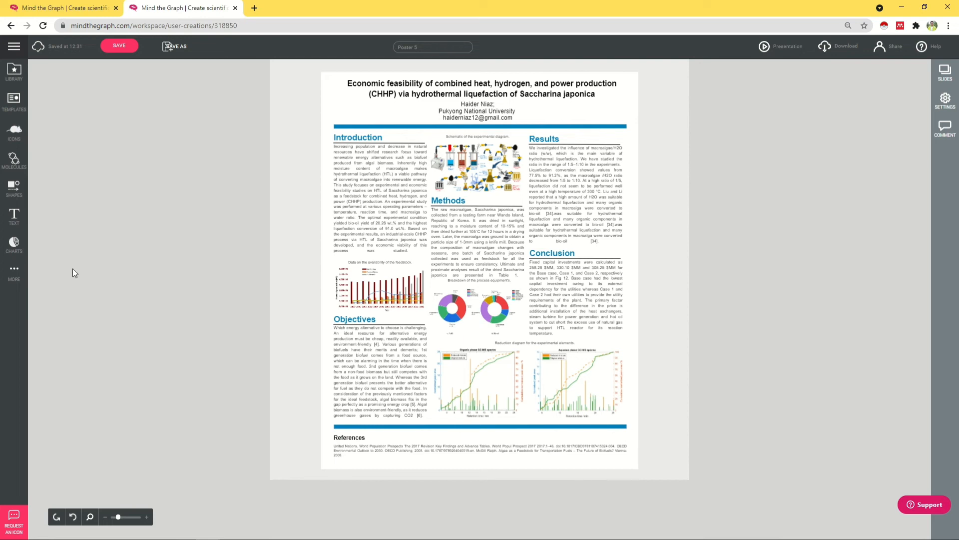
click(23, 280)
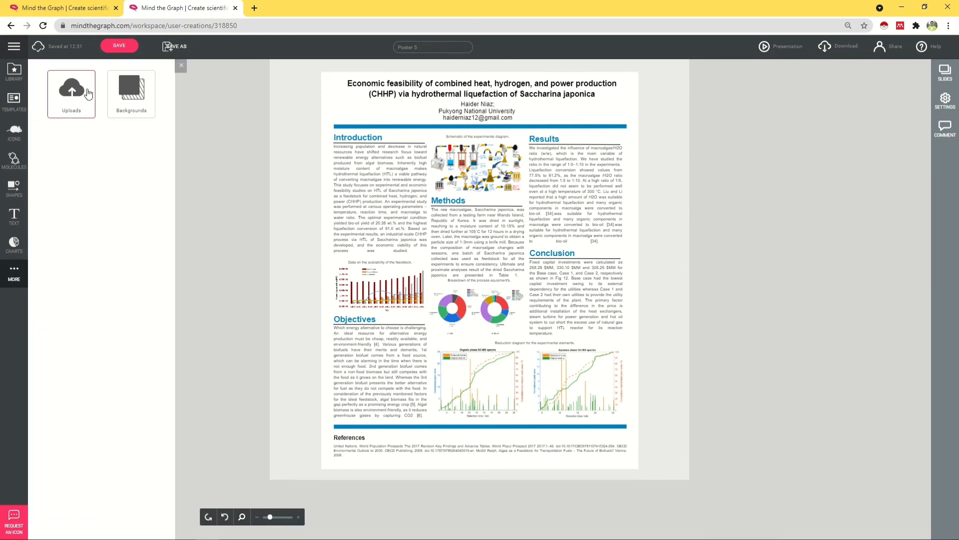
click(14, 244)
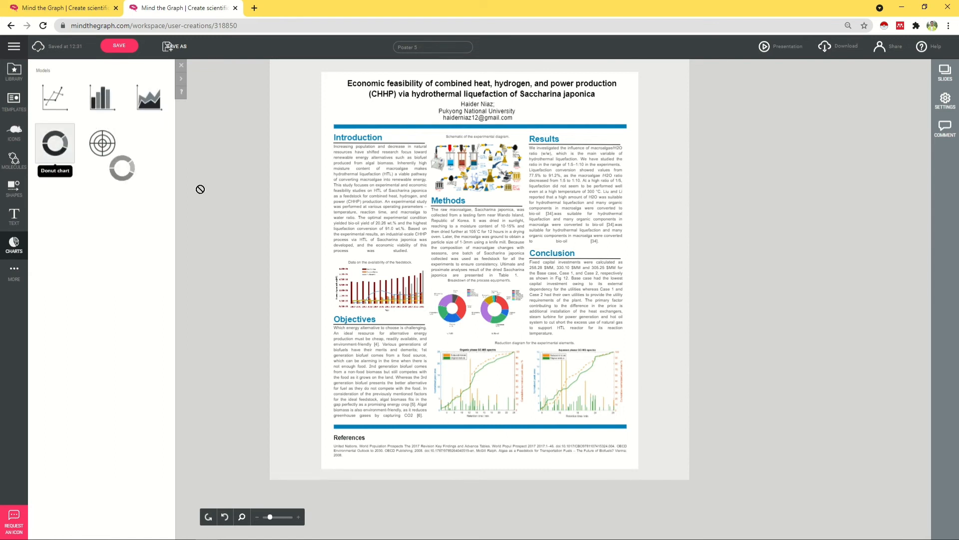
click(54, 144)
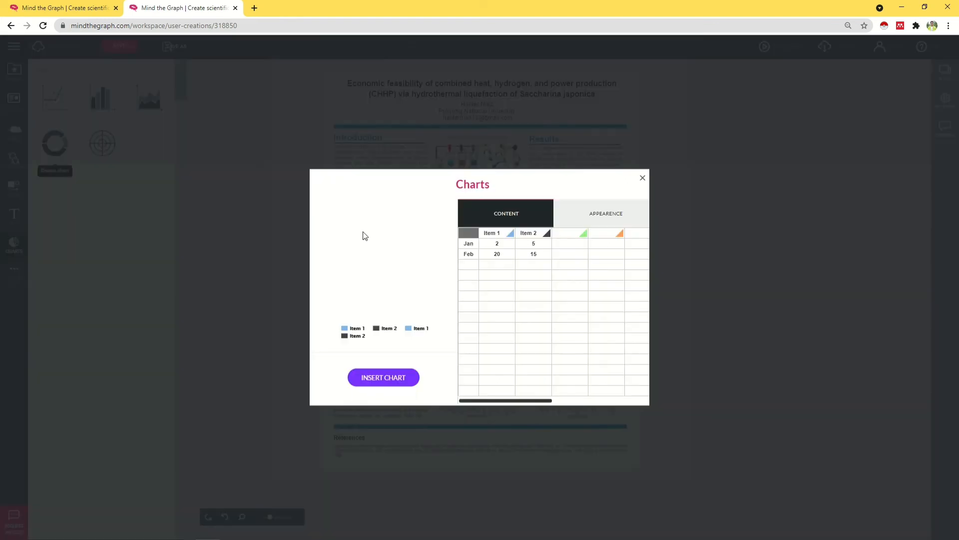
click(476, 240)
click(397, 380)
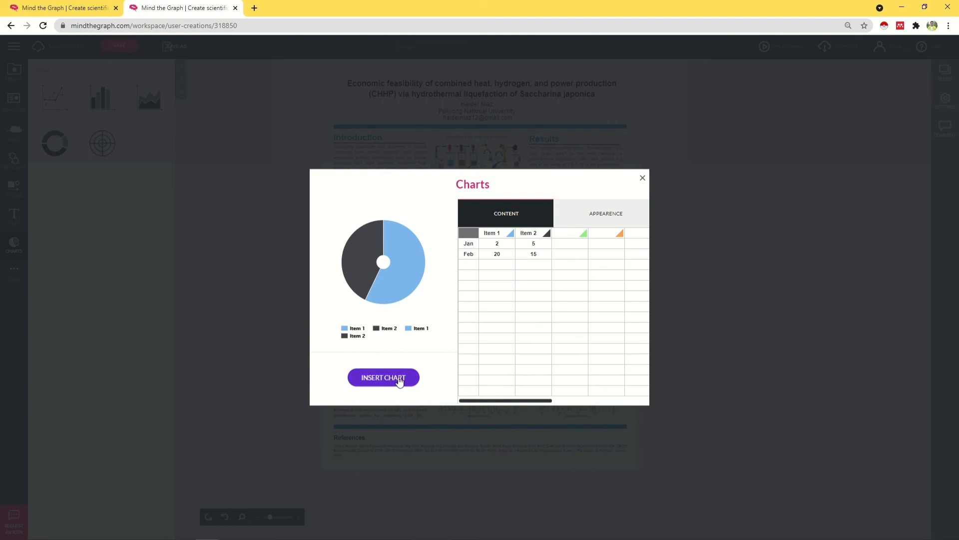
drag(345, 203, 639, 179)
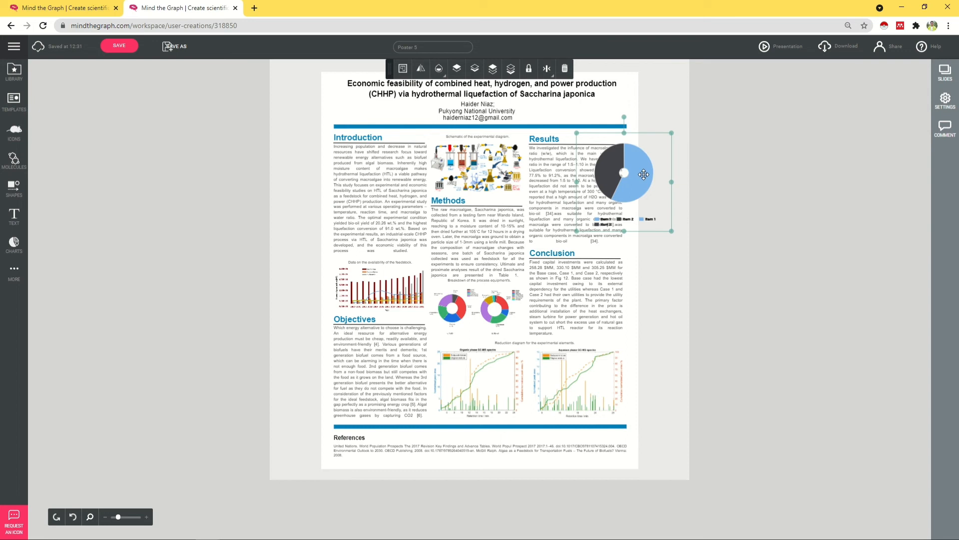
key(Delete)
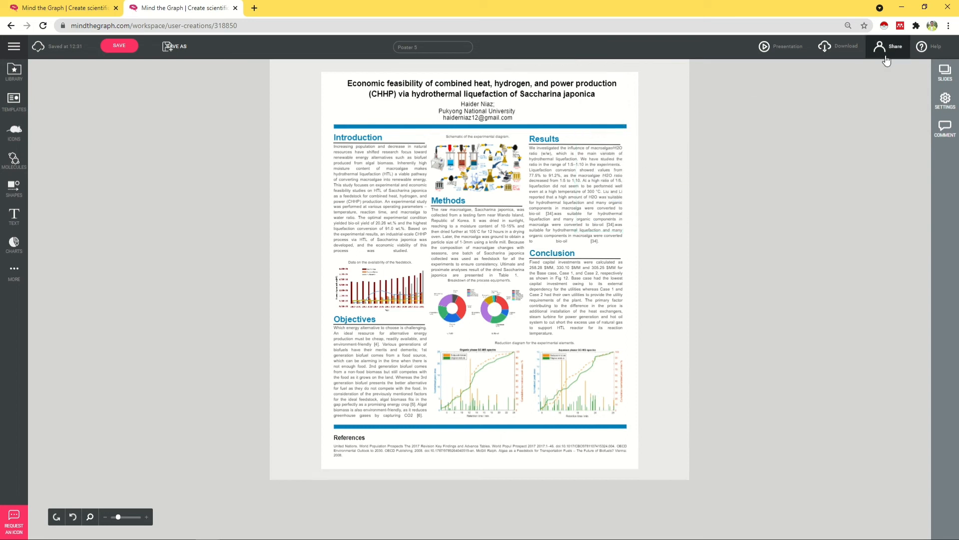
Step: Download the poster as PDF at Print 300 DPI in colour and open preview_382329.png
click(855, 50)
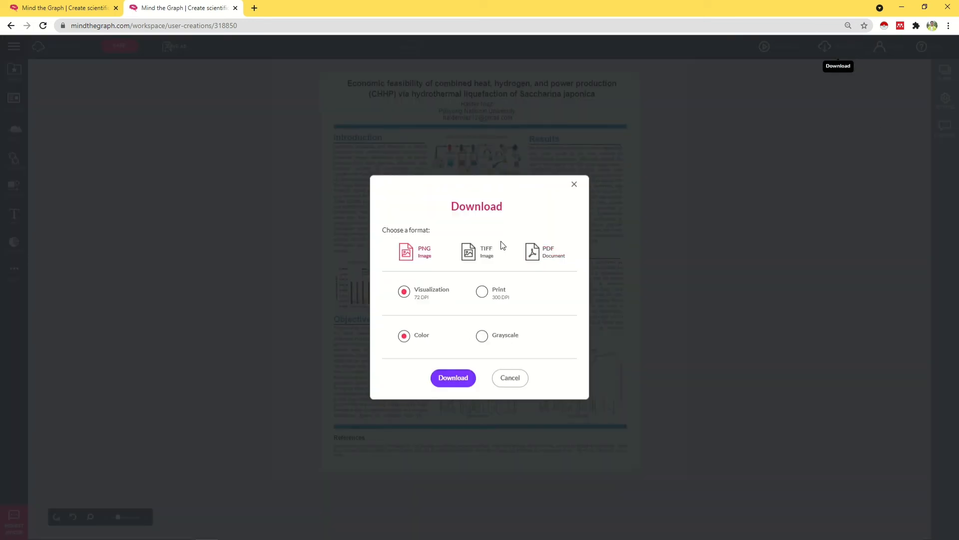
click(542, 254)
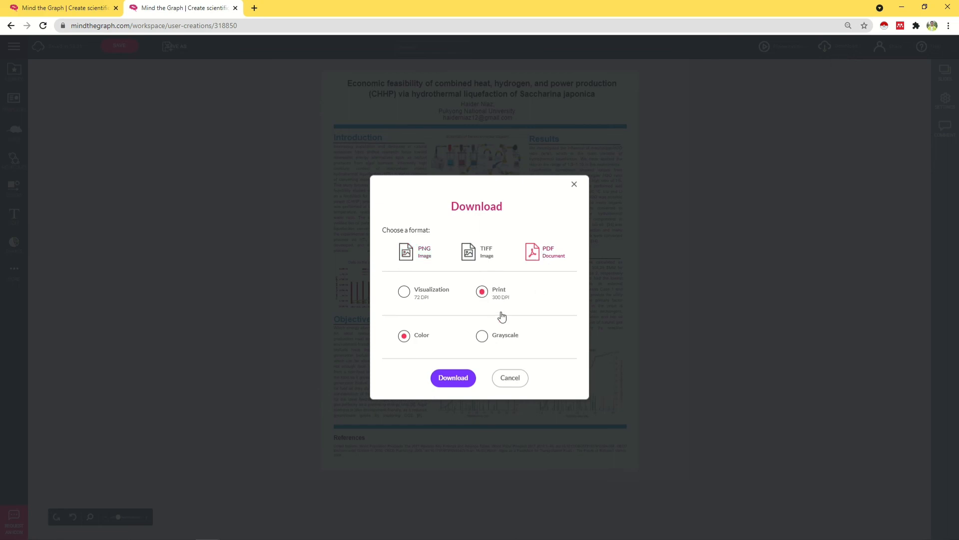
click(456, 380)
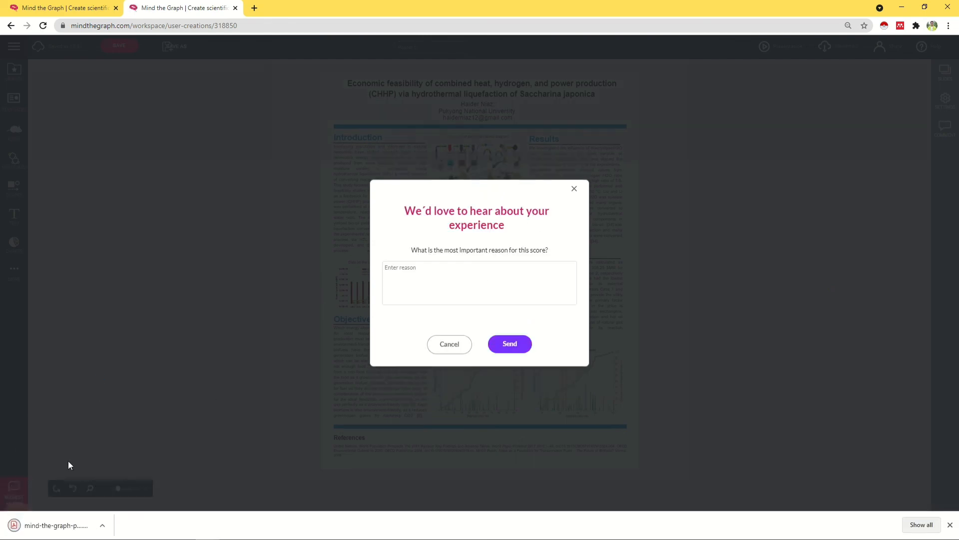
click(63, 525)
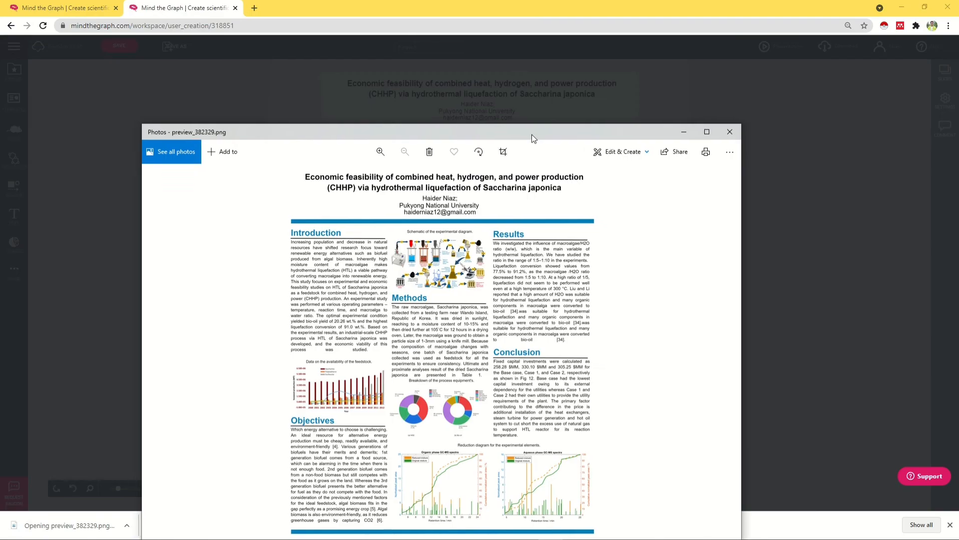
Step: Zoom into the poster and pan from the title down through Methods, GC-MS spectra and References
scroll(588, 168, up, 3)
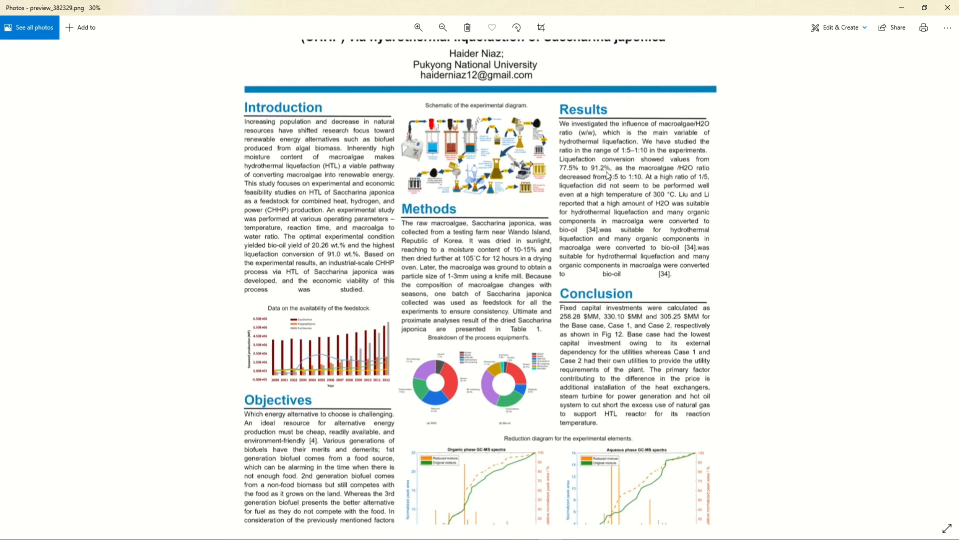
scroll(672, 197, down, 3)
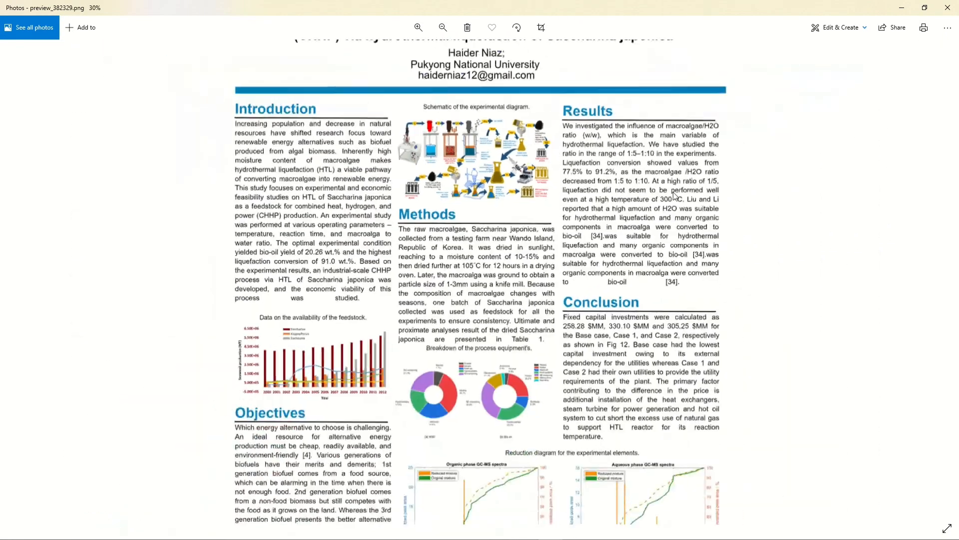
scroll(638, 226, up, 4)
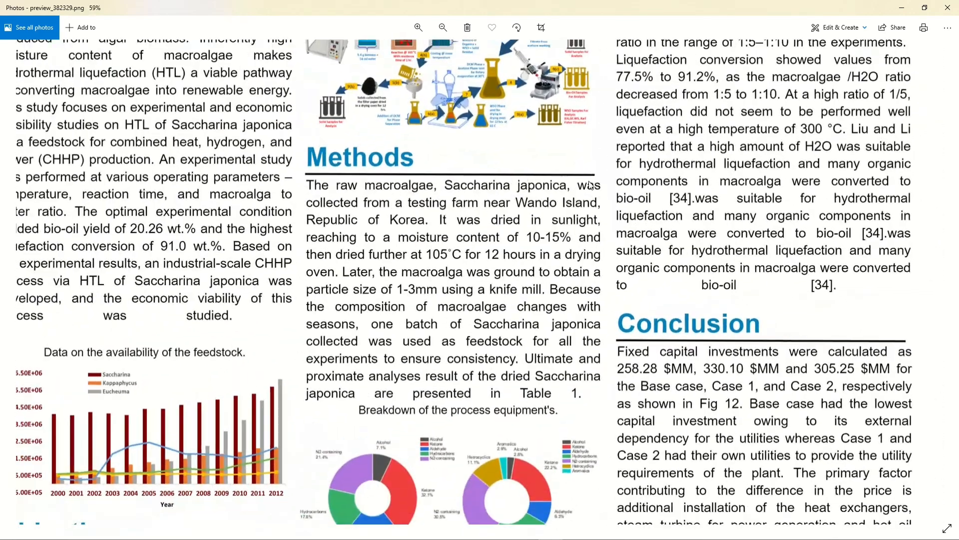
drag(589, 185, 645, 390)
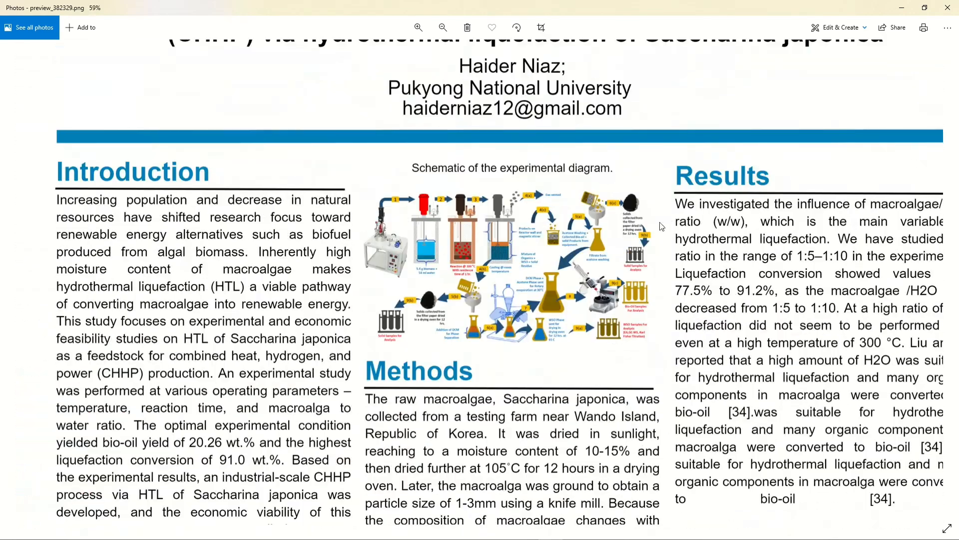
drag(506, 486, 516, 278)
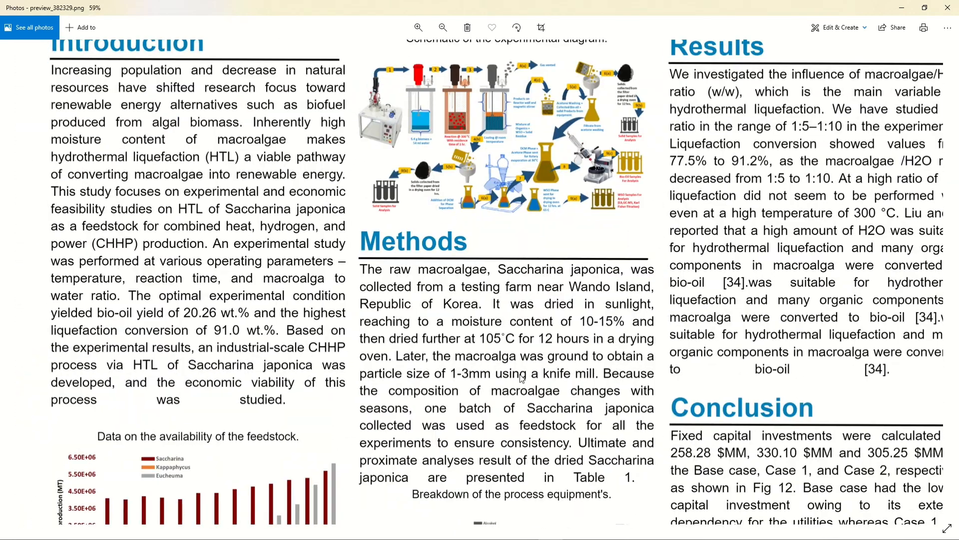
drag(500, 432, 478, 295)
drag(457, 425, 470, 281)
drag(471, 447, 457, 308)
Step: Pan back up to recheck the poster title and author block
scroll(456, 308, down, 6)
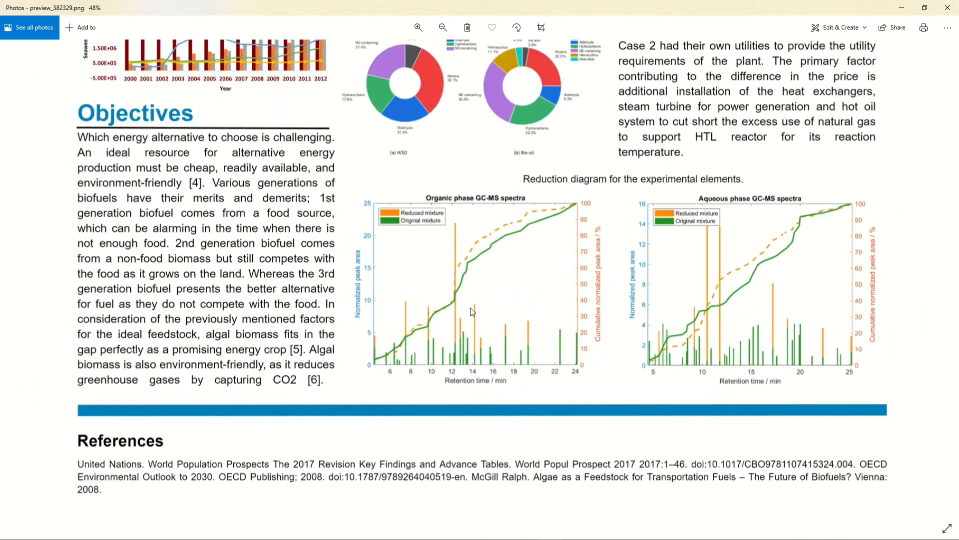
drag(592, 254, 590, 351)
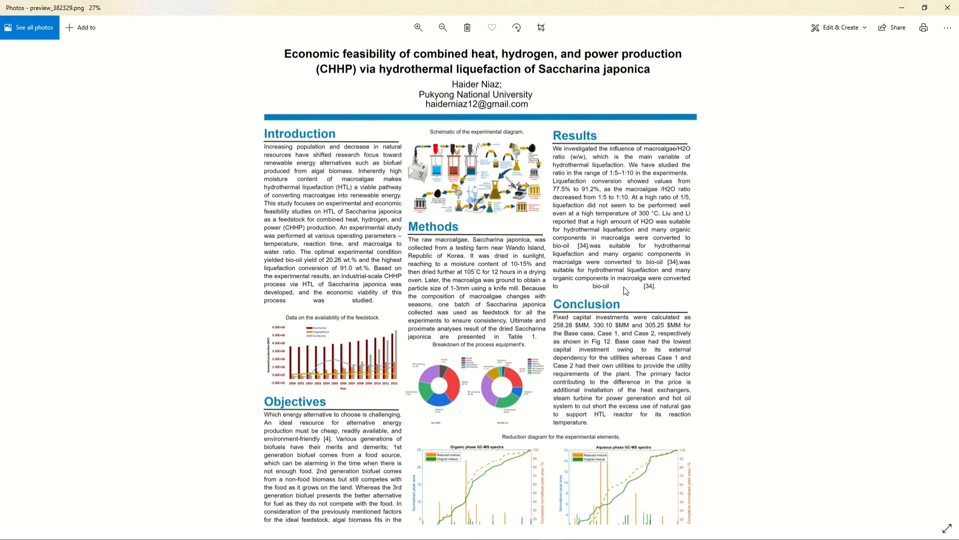
scroll(626, 290, up, 1)
drag(625, 287, 620, 372)
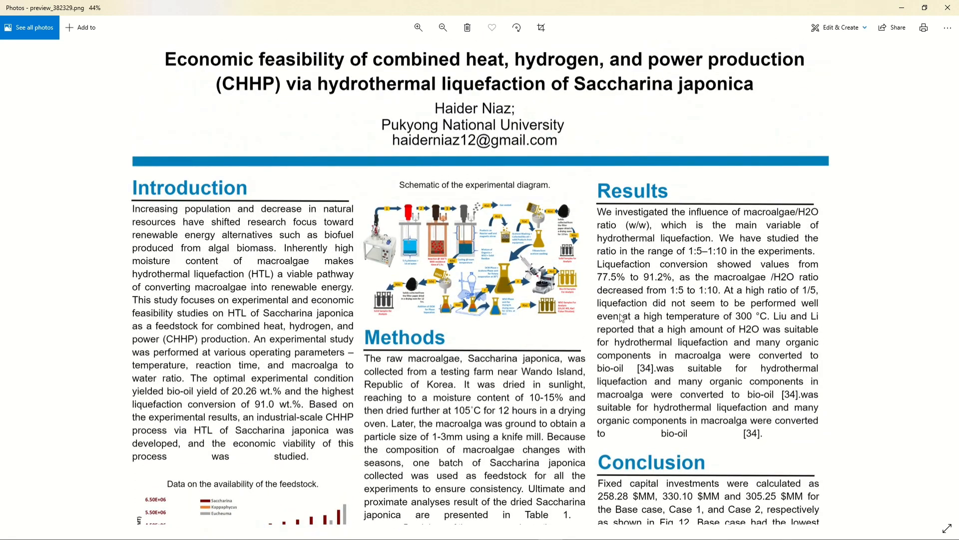